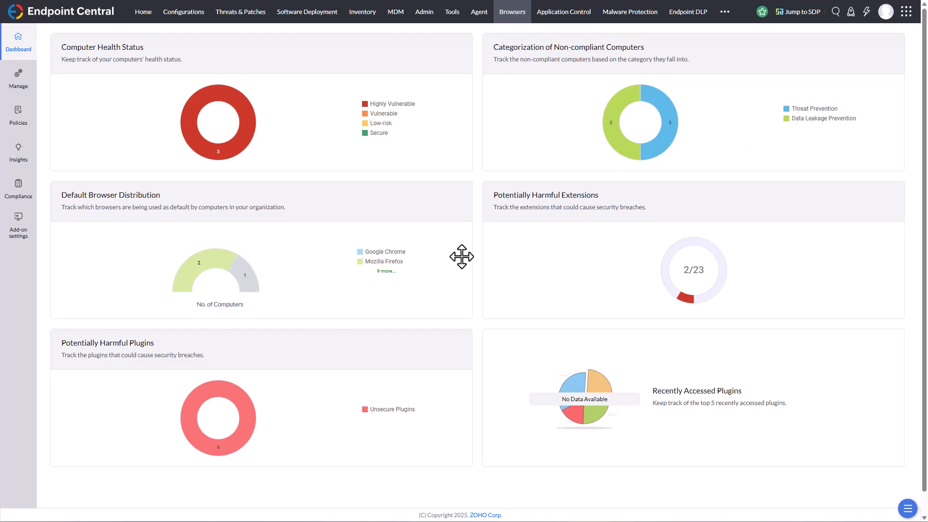
Start a new computer group from the browser management groups and name it Browser Security.
{"action": "scroll", "coordinate": [389, 361], "scroll_direction": "down", "scroll_amount": 1}
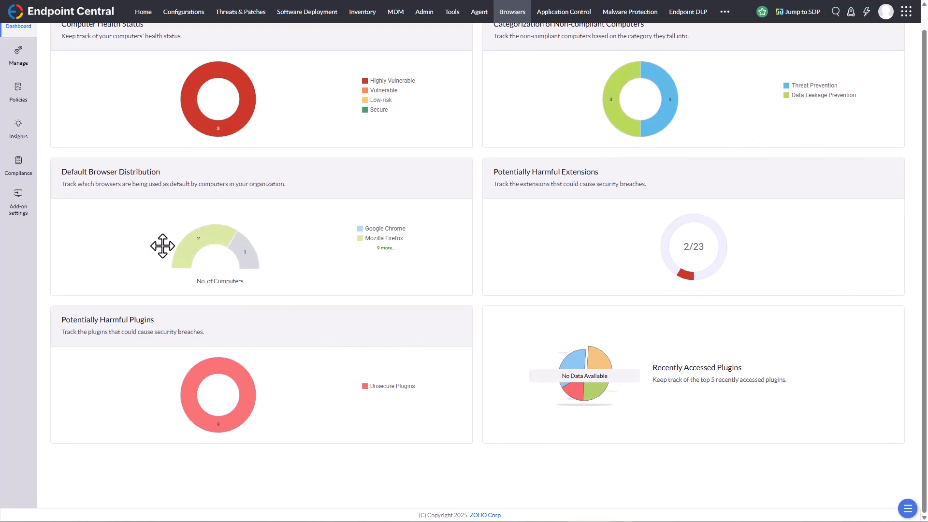
{"action": "scroll", "coordinate": [187, 214], "scroll_direction": "up", "scroll_amount": 1}
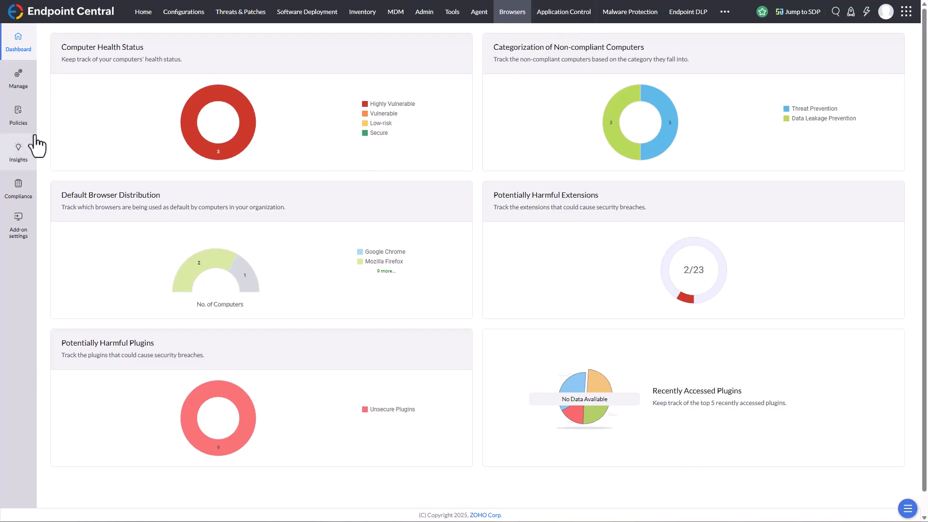
{"action": "left_click", "coordinate": [19, 79]}
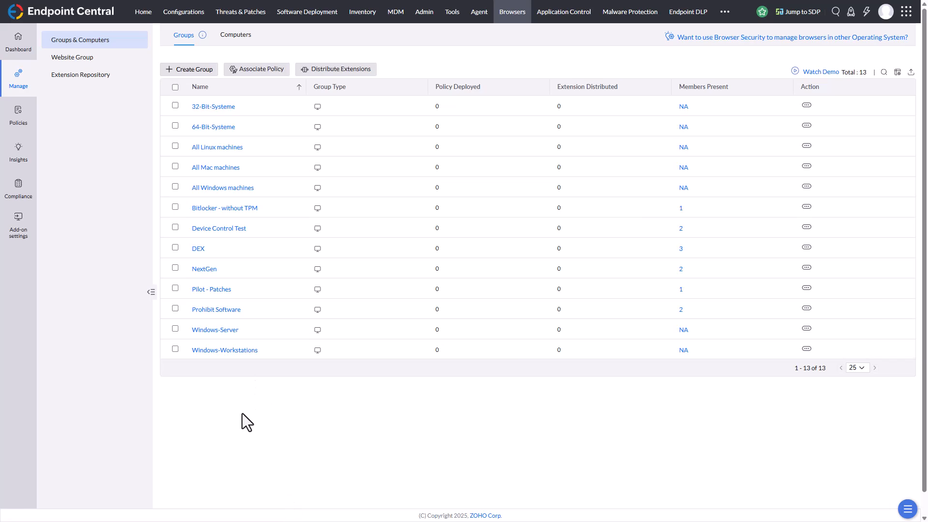
{"action": "left_click", "coordinate": [197, 74]}
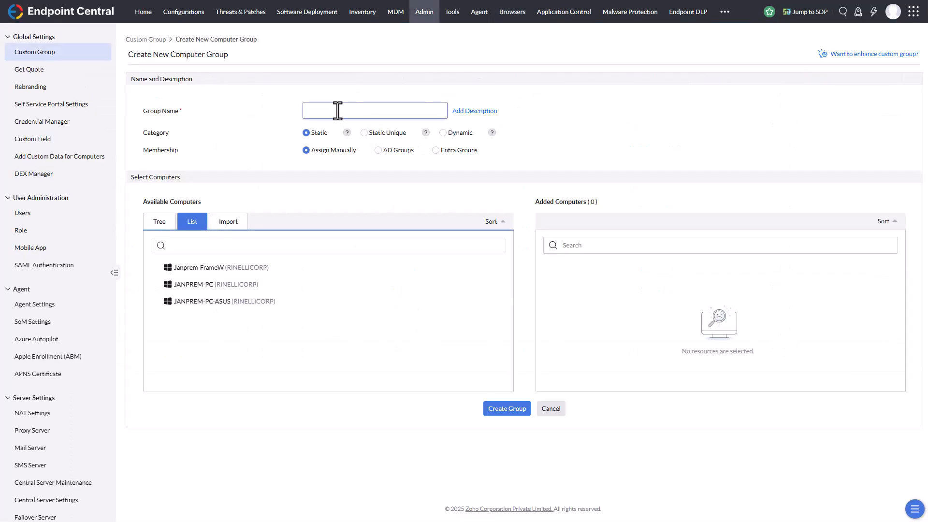
{"action": "type", "text": "Browser Security"}
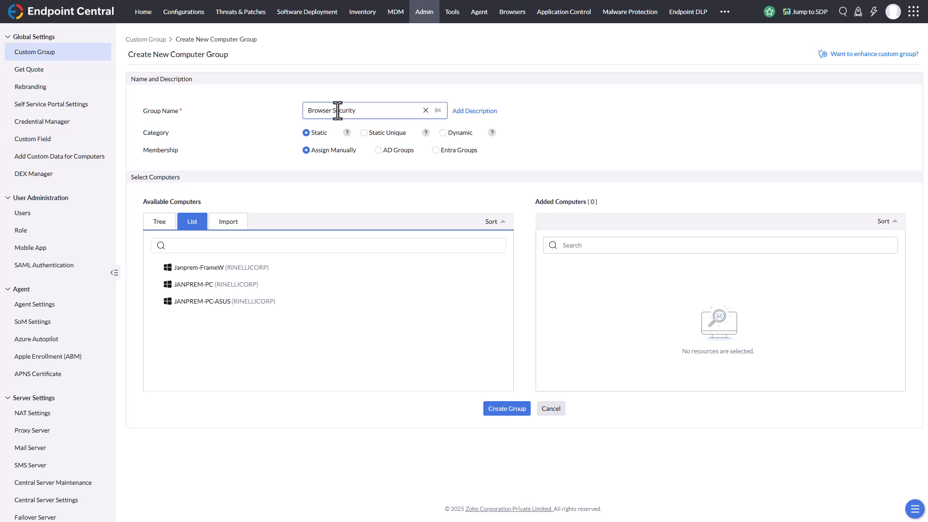
{"action": "left_click", "coordinate": [249, 141]}
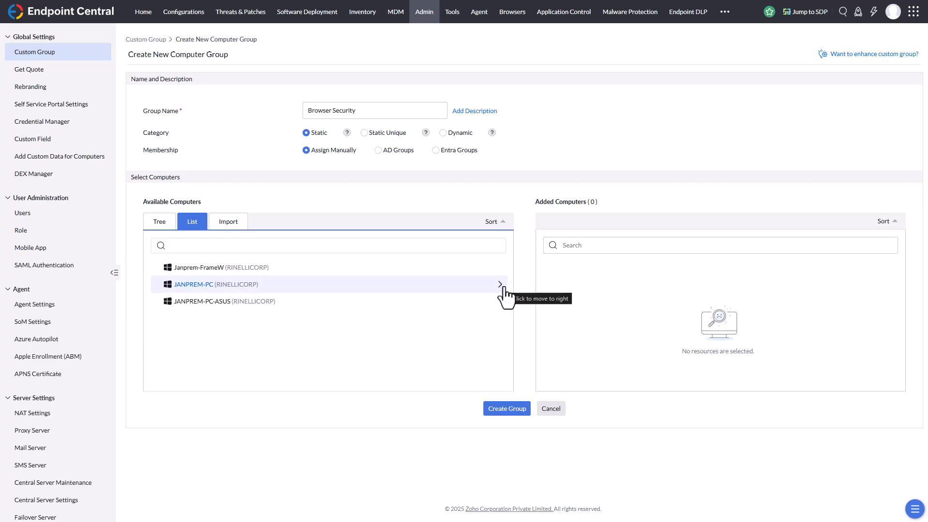
Add the second and third available computers to the Browser Security group and create the group.
{"action": "left_click", "coordinate": [501, 285]}
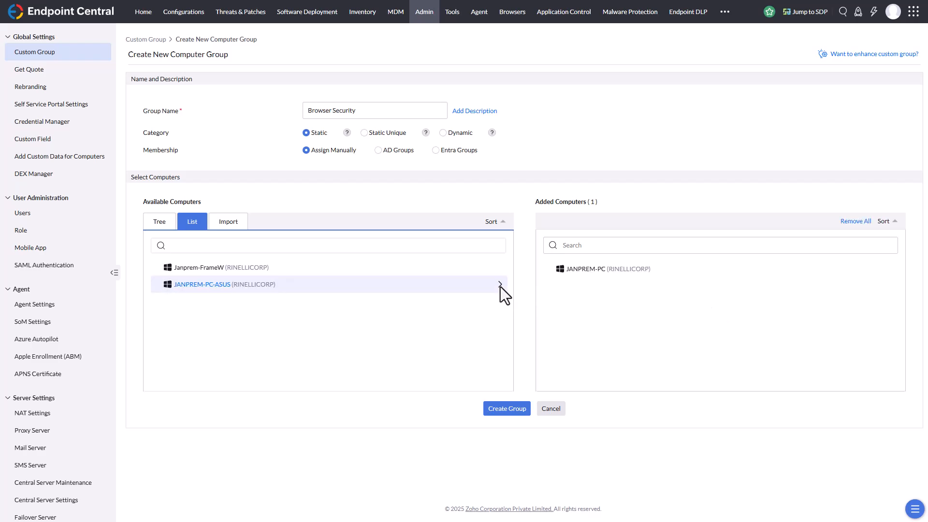
{"action": "left_click", "coordinate": [500, 285]}
{"action": "left_click", "coordinate": [498, 410]}
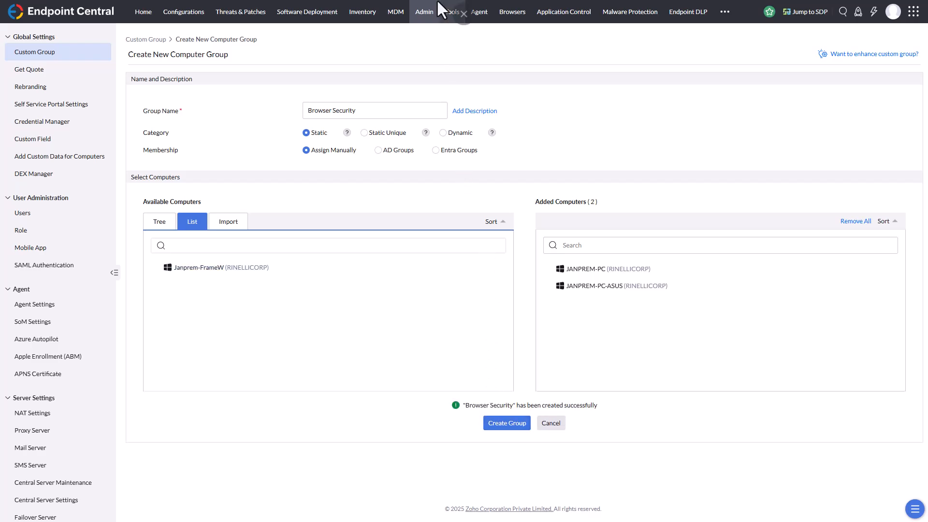
Check the new Browser Security group in the custom groups list and in the browser management groups list.
{"action": "left_click", "coordinate": [425, 14]}
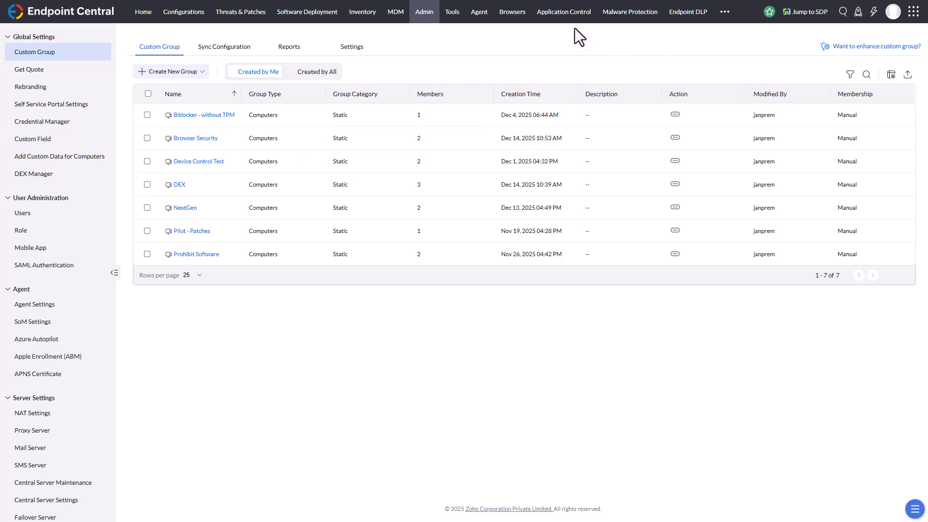
{"action": "left_click", "coordinate": [511, 18]}
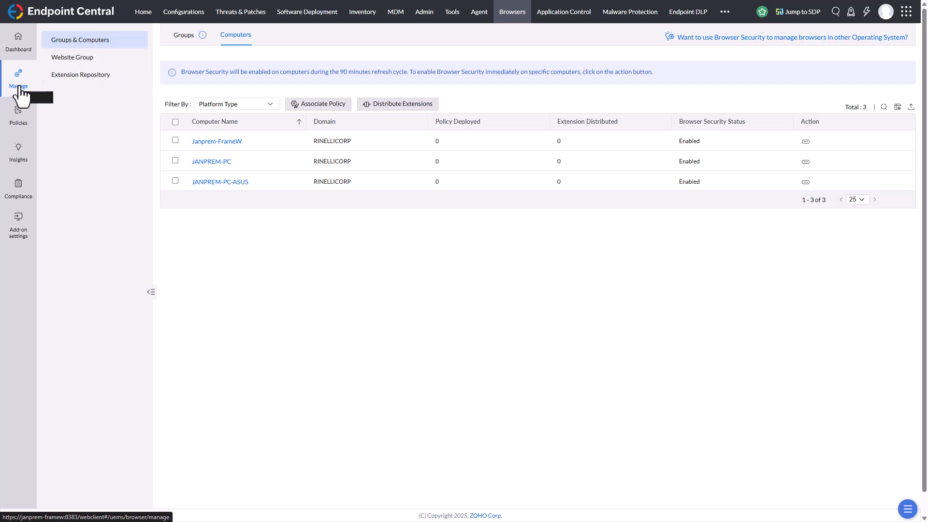
{"action": "left_click", "coordinate": [184, 35]}
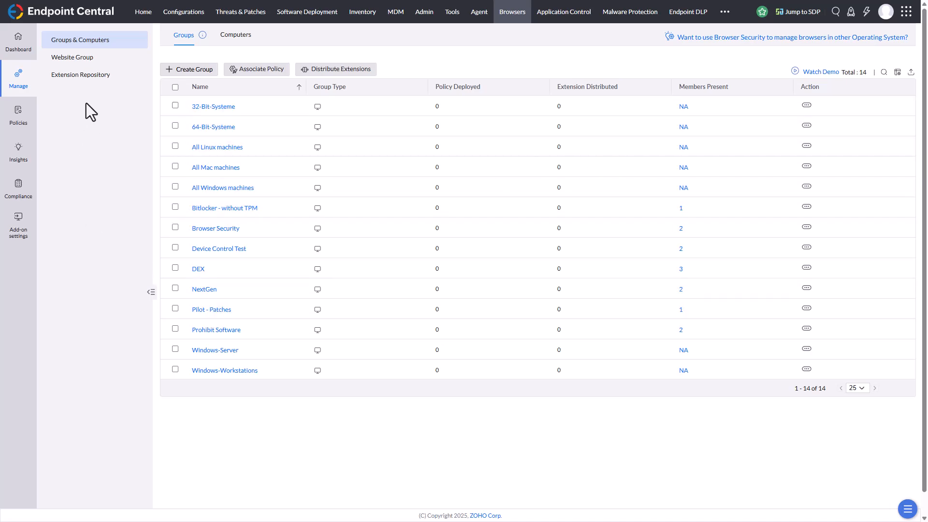
Examine the website group creation form with the CSV upload option and open the example CSV.
{"action": "left_click", "coordinate": [88, 63]}
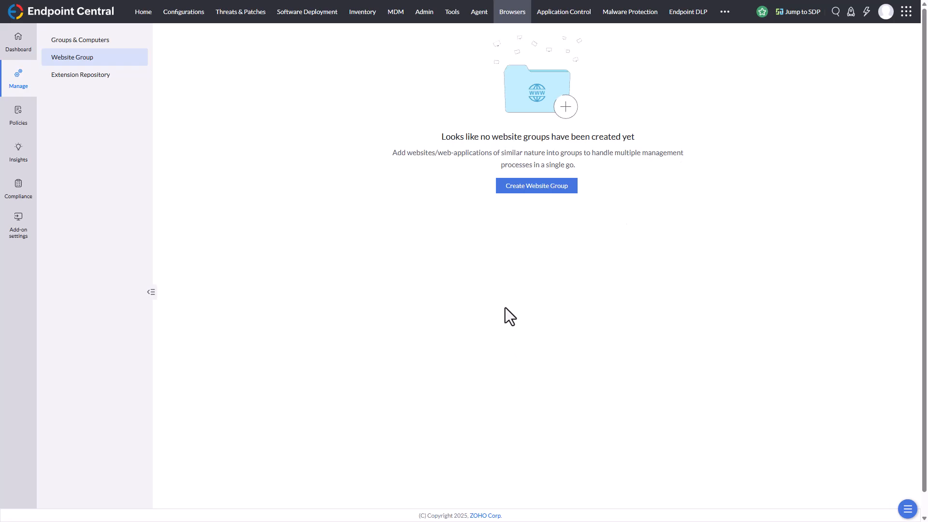
{"action": "left_click", "coordinate": [538, 188]}
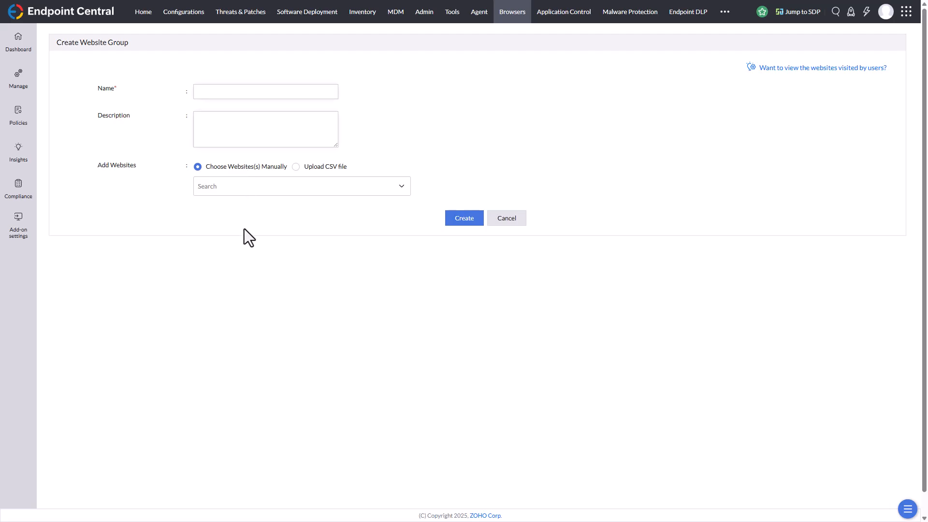
{"action": "left_click", "coordinate": [296, 167]}
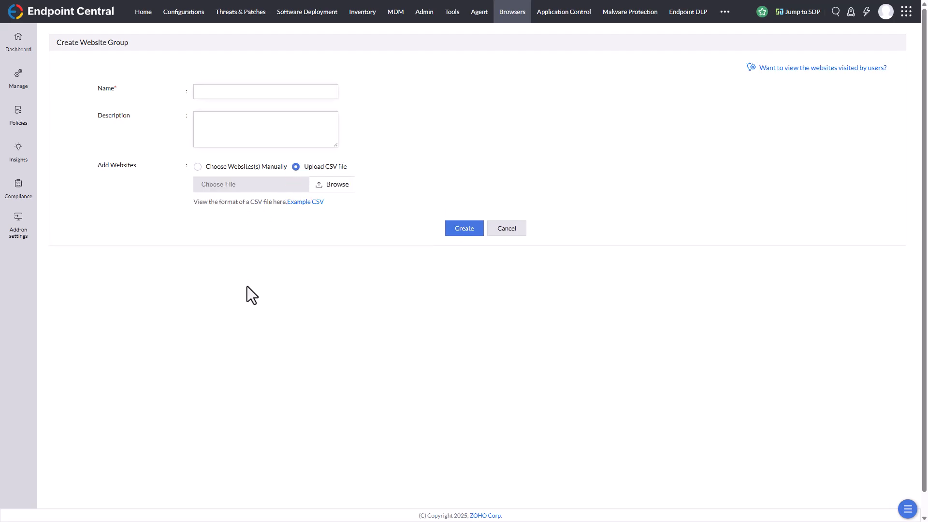
{"action": "left_click", "coordinate": [304, 203]}
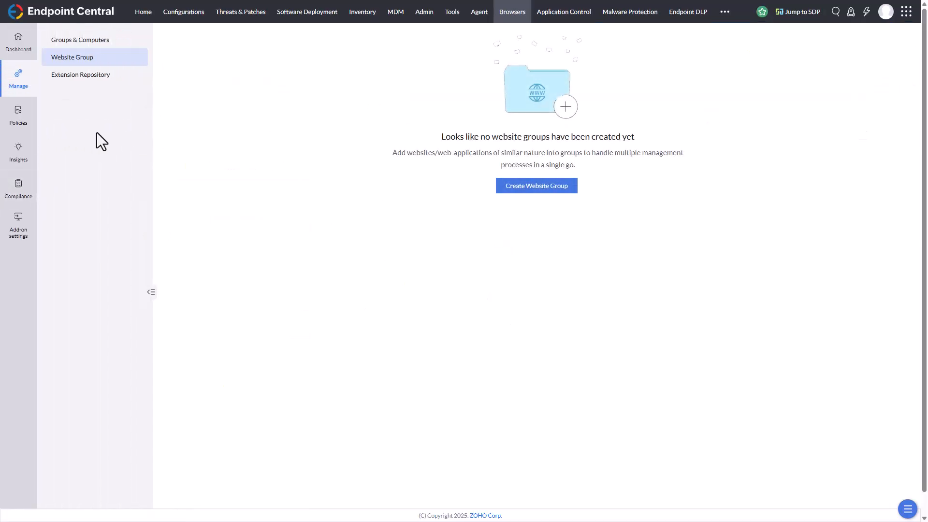
Examine how to add a Google Chrome extension to the repository, comparing direct upload with the Web Store option.
{"action": "left_click", "coordinate": [83, 77]}
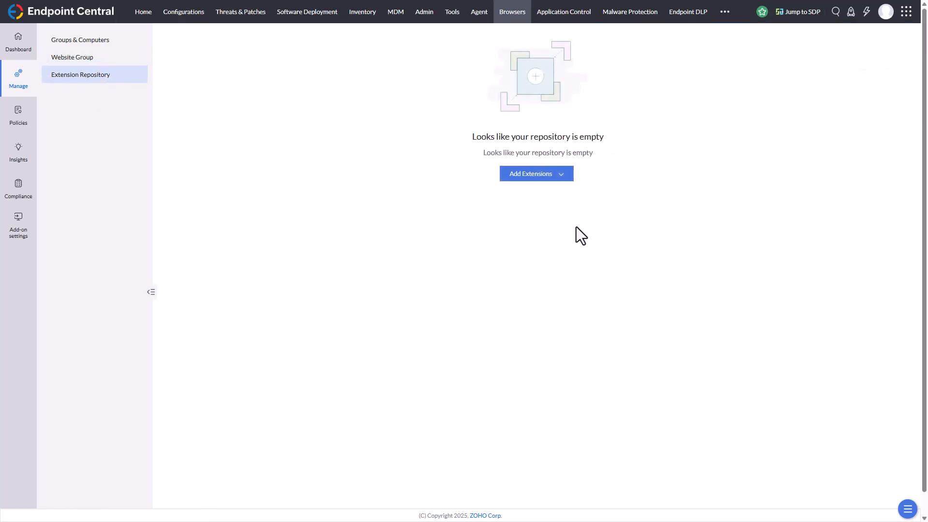
{"action": "left_click", "coordinate": [567, 178]}
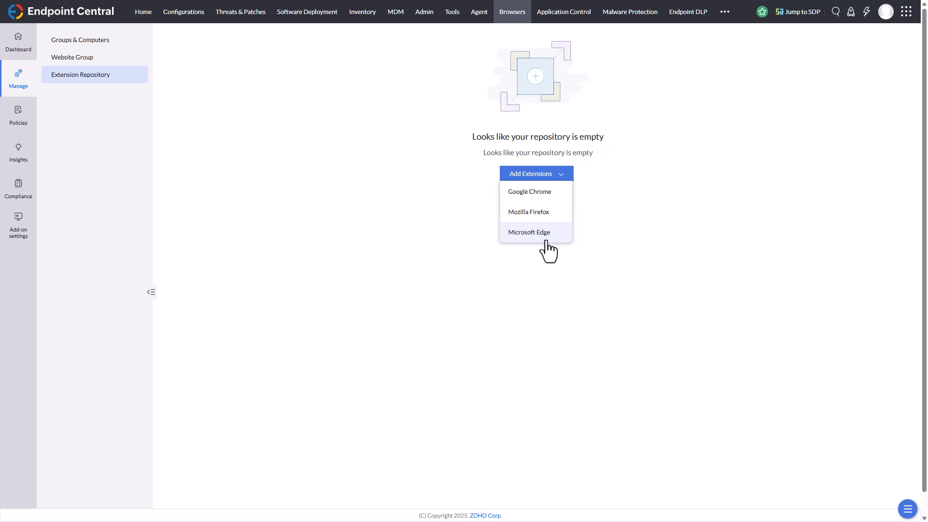
{"action": "left_click", "coordinate": [532, 197]}
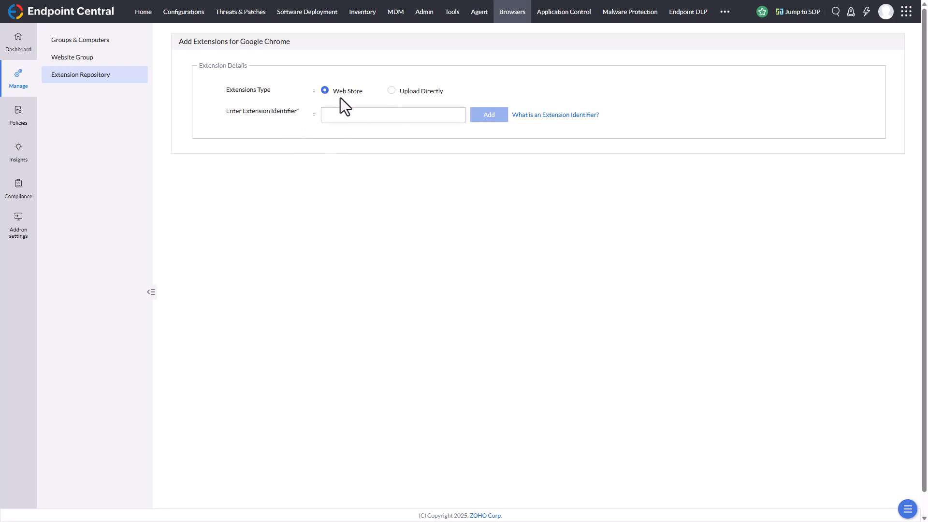
{"action": "left_click", "coordinate": [396, 91]}
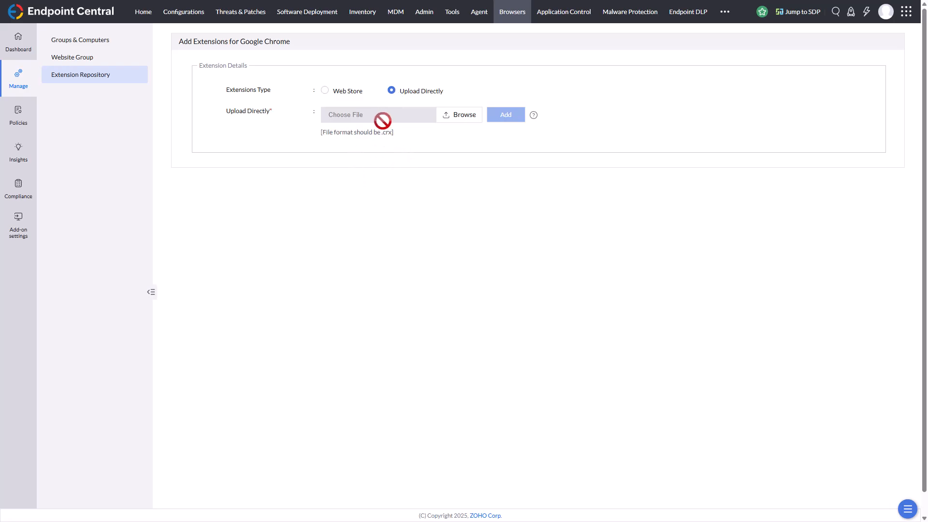
{"action": "left_click", "coordinate": [328, 92]}
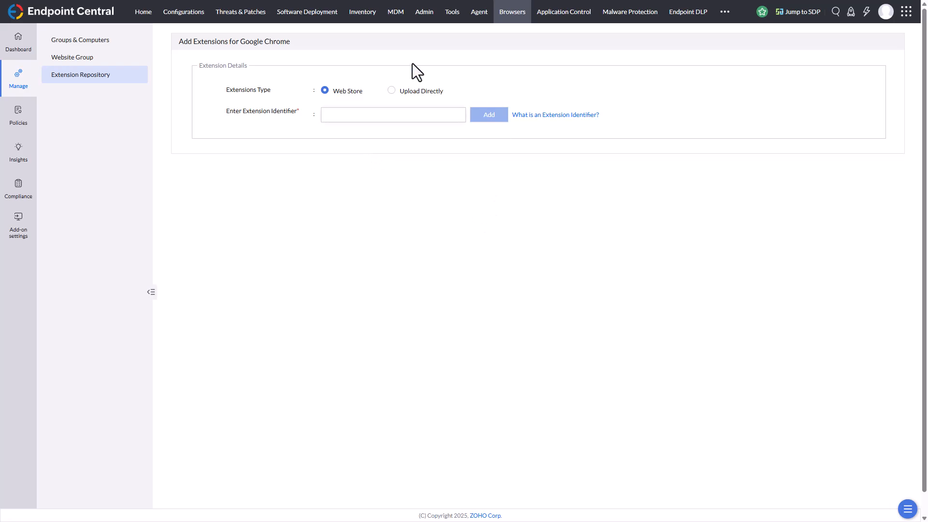
Read the guide on obtaining an extension identifier from the Chrome Web Store, and return to the identifier field.
{"action": "left_click", "coordinate": [551, 116]}
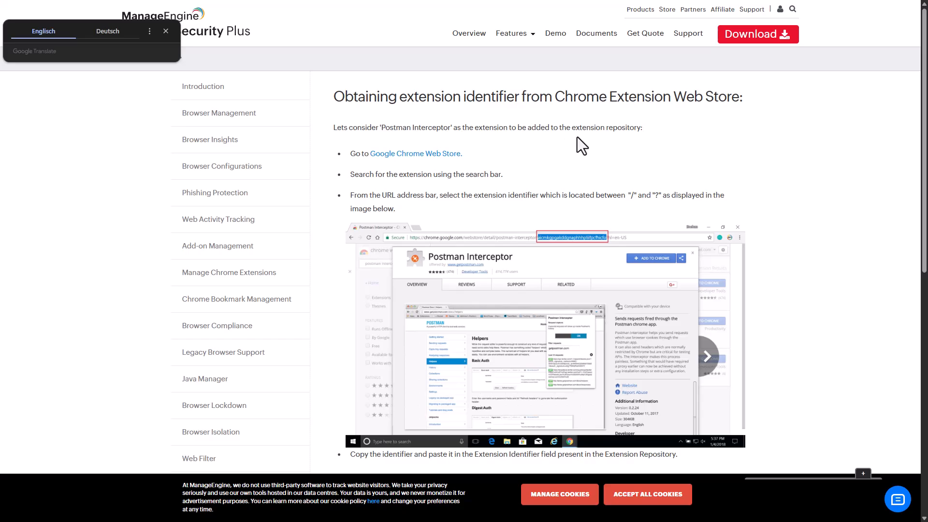
{"action": "scroll", "coordinate": [577, 137], "scroll_direction": "down", "scroll_amount": 2}
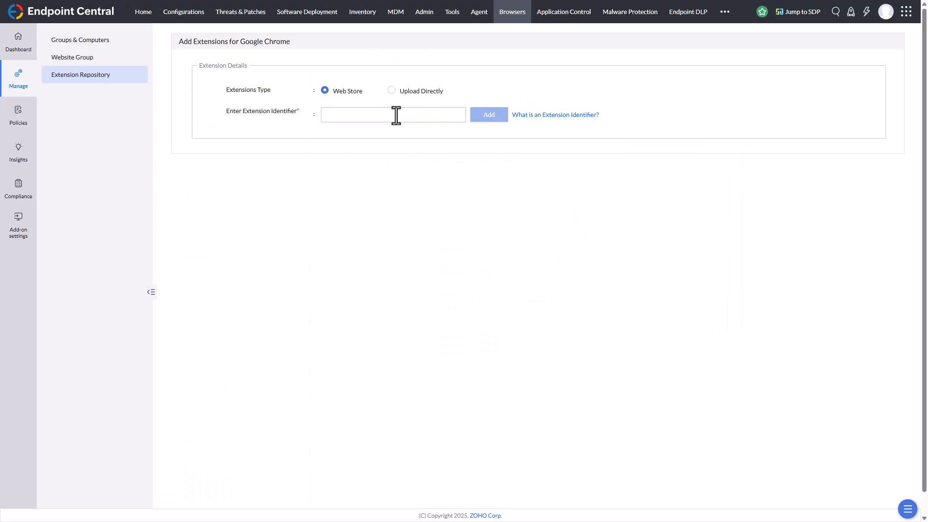
{"action": "left_click", "coordinate": [396, 115]}
Open a new add-on management policy and compare its Internet Explorer plugin settings with the Google Chrome settings.
{"action": "left_click", "coordinate": [20, 91]}
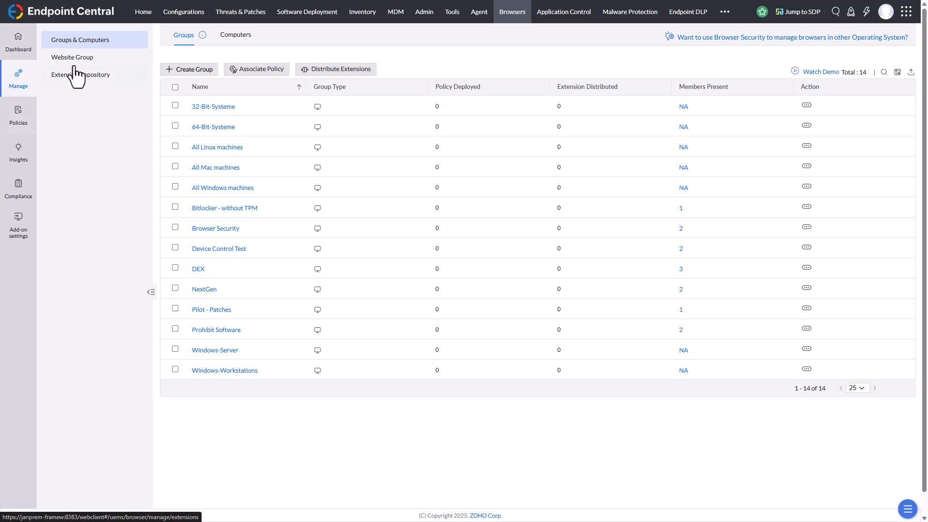
{"action": "left_click", "coordinate": [19, 127]}
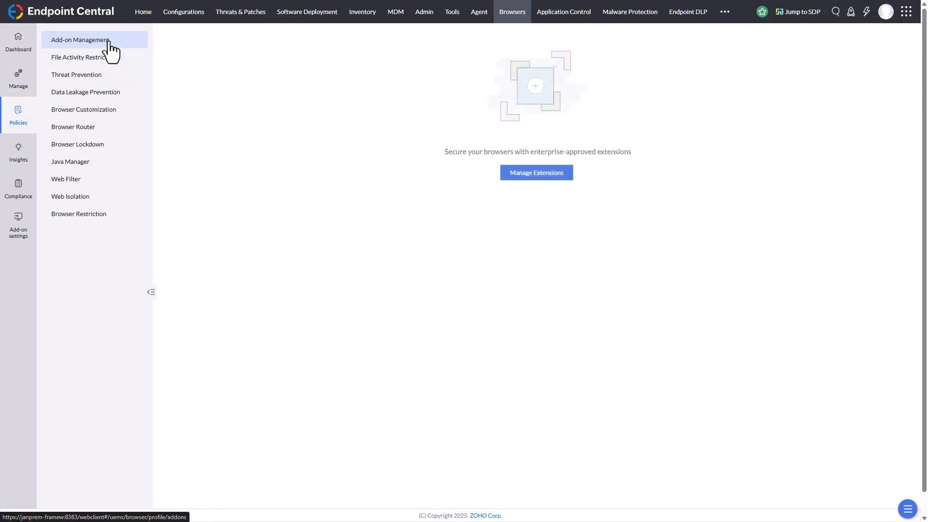
{"action": "left_click", "coordinate": [561, 178]}
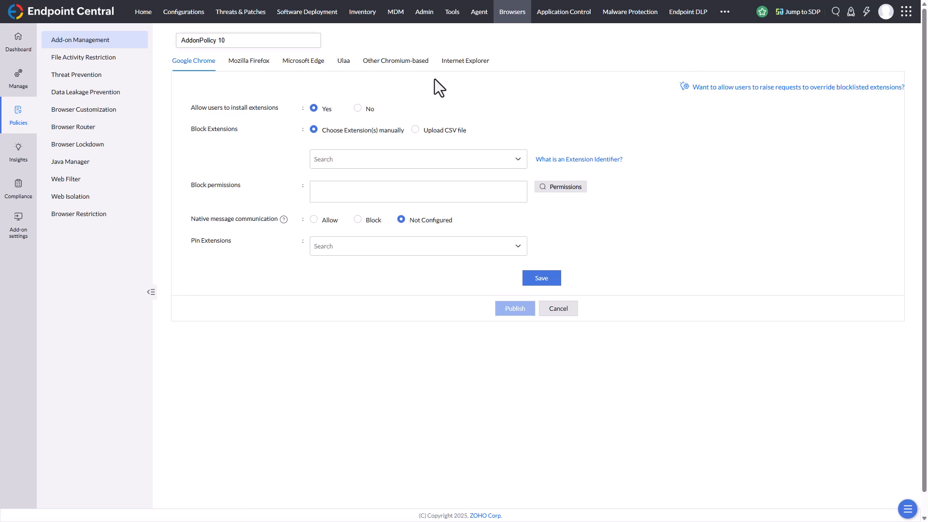
{"action": "left_click", "coordinate": [455, 62]}
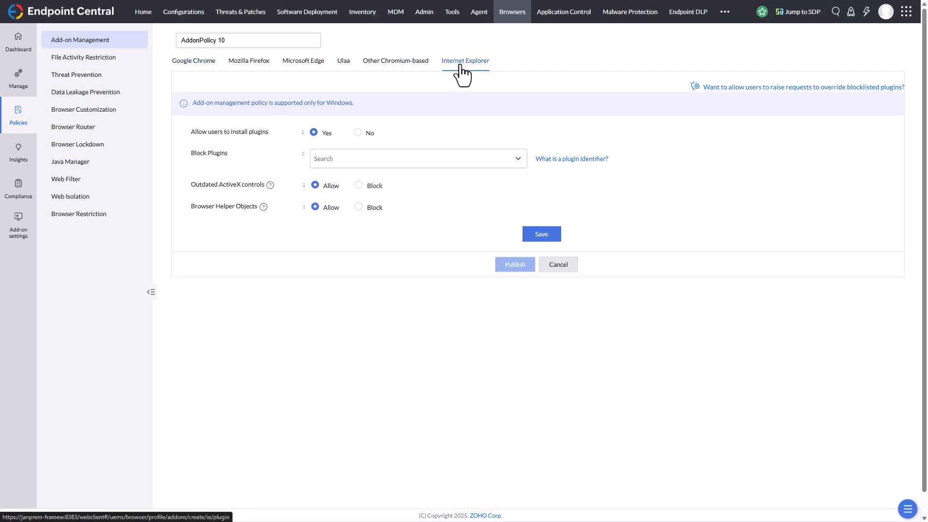
{"action": "left_click", "coordinate": [185, 71]}
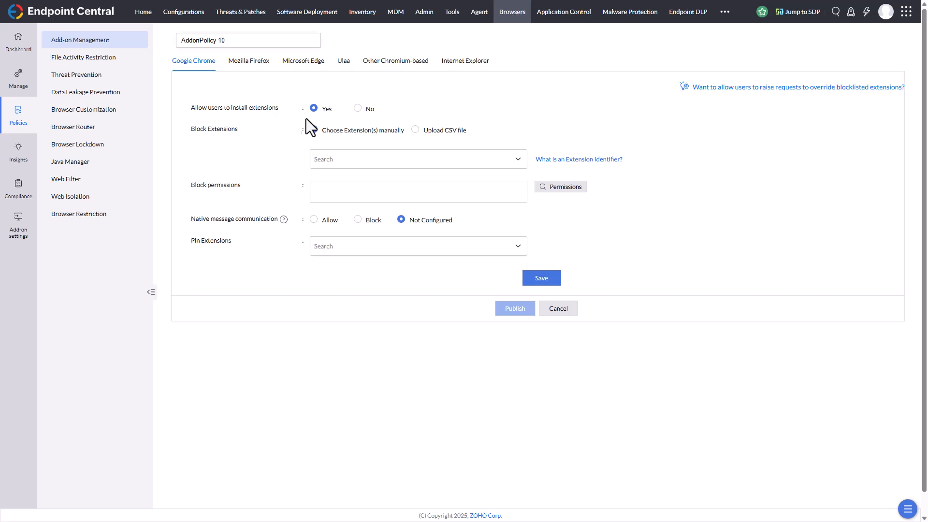
Compare the Chrome options for disallowing and allowing users to install extensions, and check the Pin Extensions choices.
{"action": "left_click", "coordinate": [357, 109]}
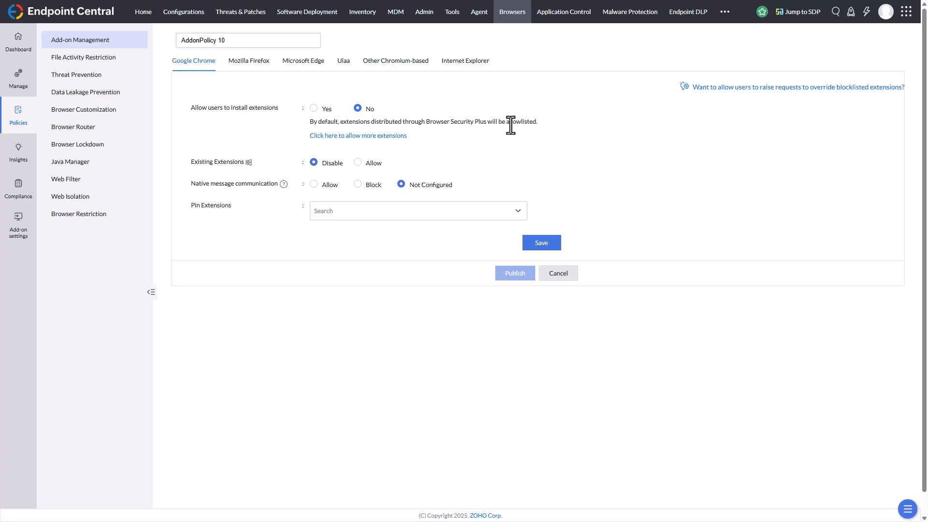
{"action": "left_click", "coordinate": [314, 109]}
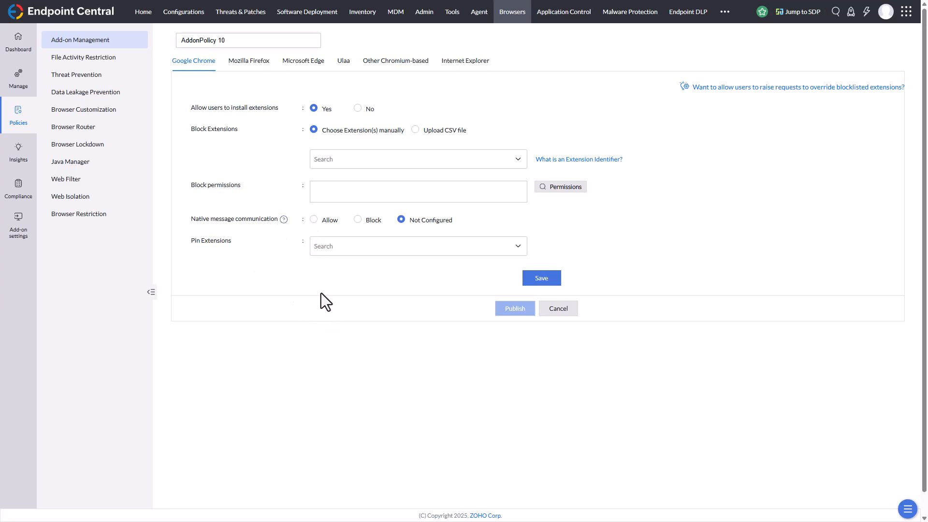
{"action": "left_click", "coordinate": [373, 245]}
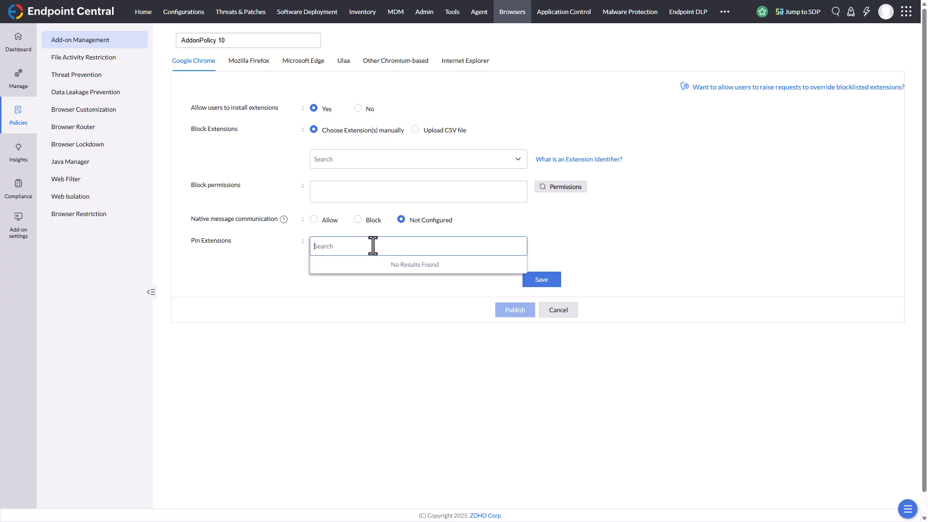
{"action": "left_click", "coordinate": [678, 235]}
{"action": "left_click", "coordinate": [560, 311]}
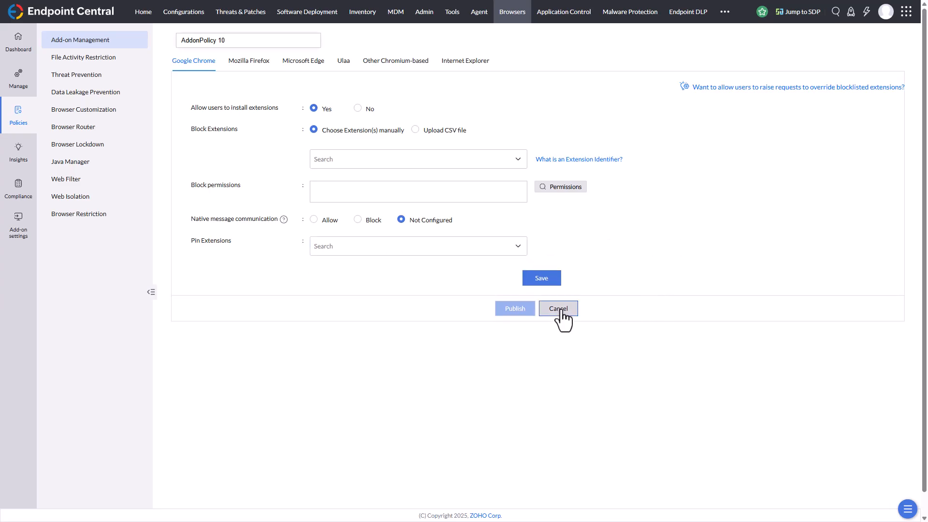
Review the policy's Mozilla Firefox and Microsoft Edge add-on settings, and cancel the policy without saving.
{"action": "left_click", "coordinate": [260, 65]}
{"action": "left_click", "coordinate": [293, 66]}
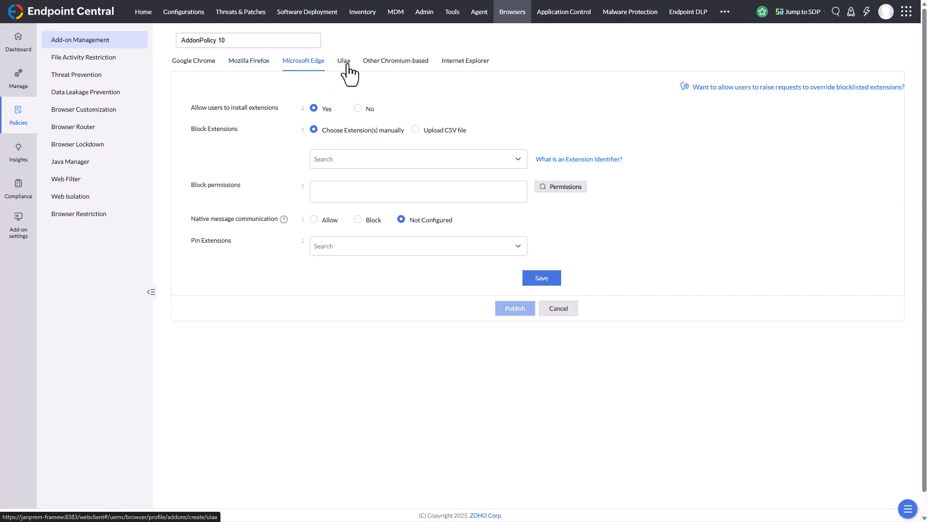
{"action": "left_click", "coordinate": [195, 65]}
{"action": "left_click", "coordinate": [558, 312]}
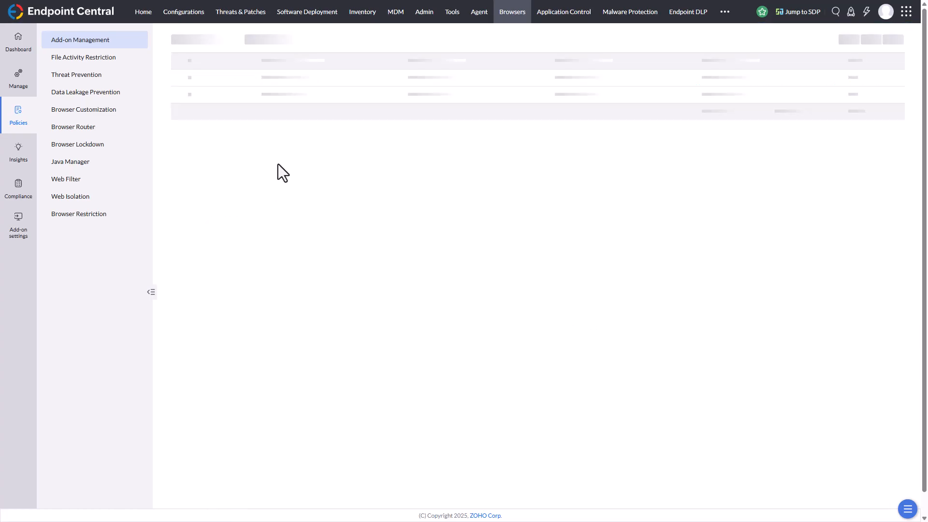
Review the download-blocking conditions and block page message of a new file activity restriction policy, and view the Threat Prevention policies.
{"action": "left_click", "coordinate": [108, 63]}
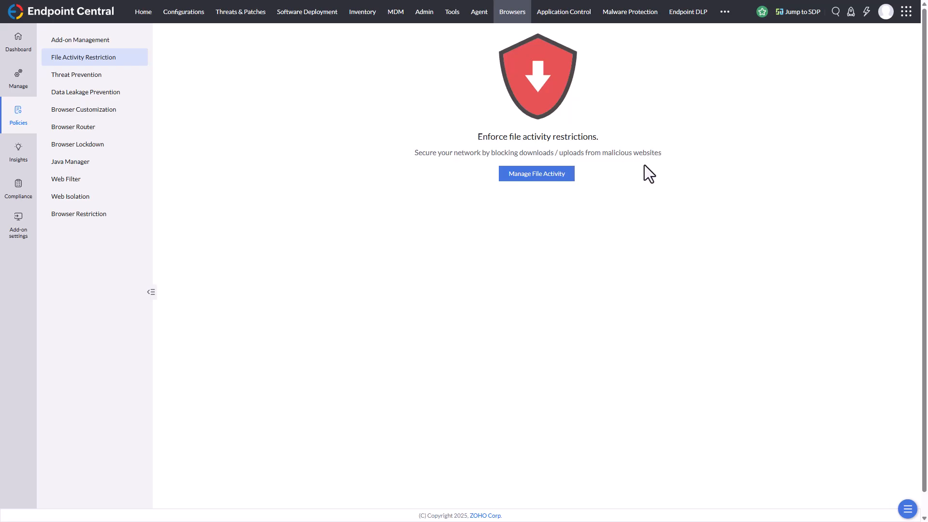
{"action": "left_click", "coordinate": [555, 178]}
{"action": "scroll", "coordinate": [382, 144], "scroll_direction": "down", "scroll_amount": 2}
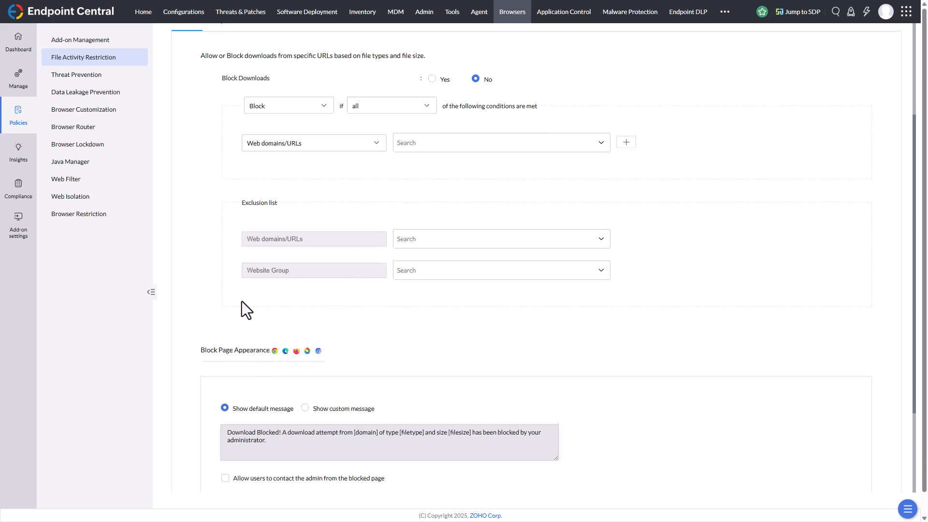
{"action": "scroll", "coordinate": [242, 301], "scroll_direction": "up", "scroll_amount": 5}
{"action": "left_click", "coordinate": [89, 79]}
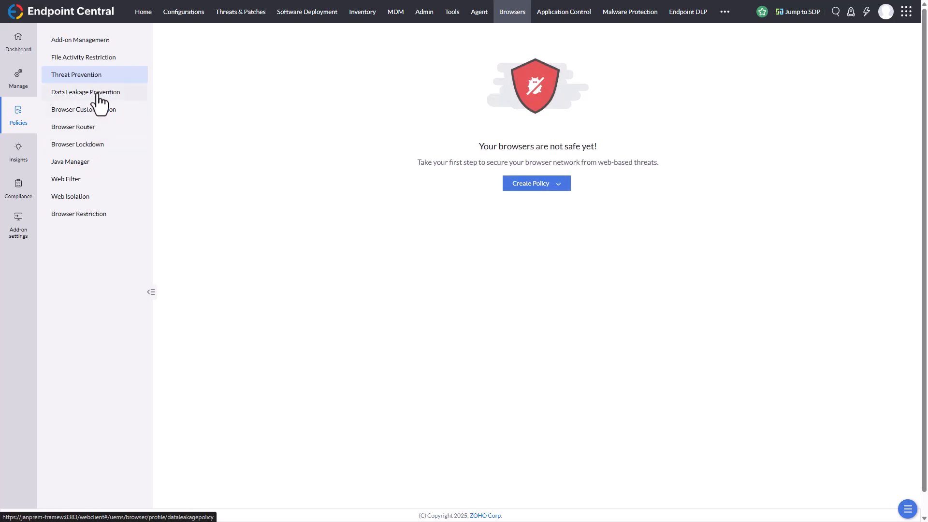
Open a new Windows data leakage prevention policy, try restricting webpage printing, and set it back to Not Configured.
{"action": "left_click", "coordinate": [98, 95]}
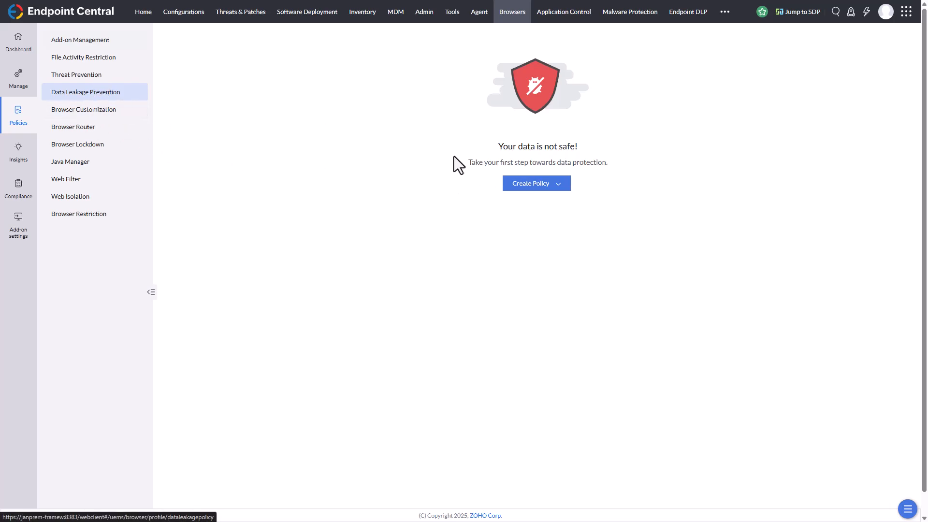
{"action": "left_click", "coordinate": [554, 186]}
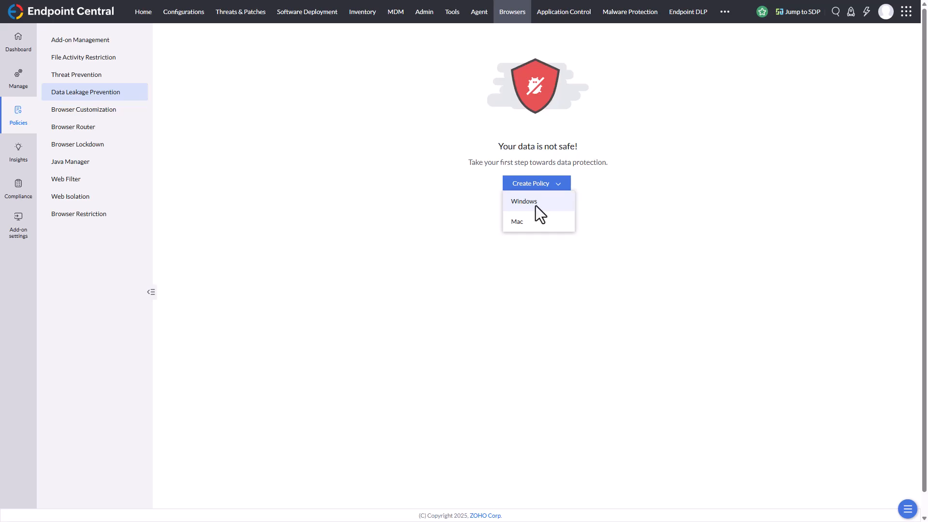
{"action": "left_click", "coordinate": [536, 210]}
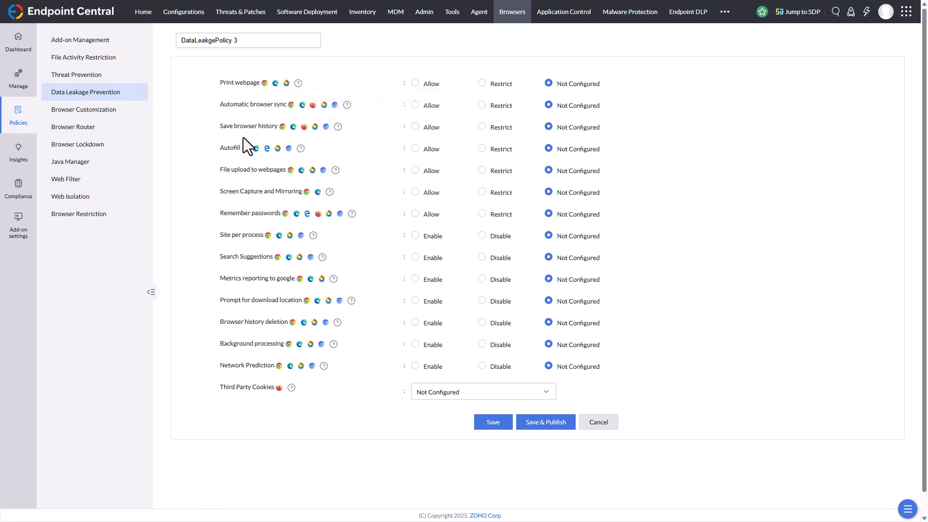
{"action": "left_click", "coordinate": [483, 85]}
{"action": "left_click", "coordinate": [551, 84]}
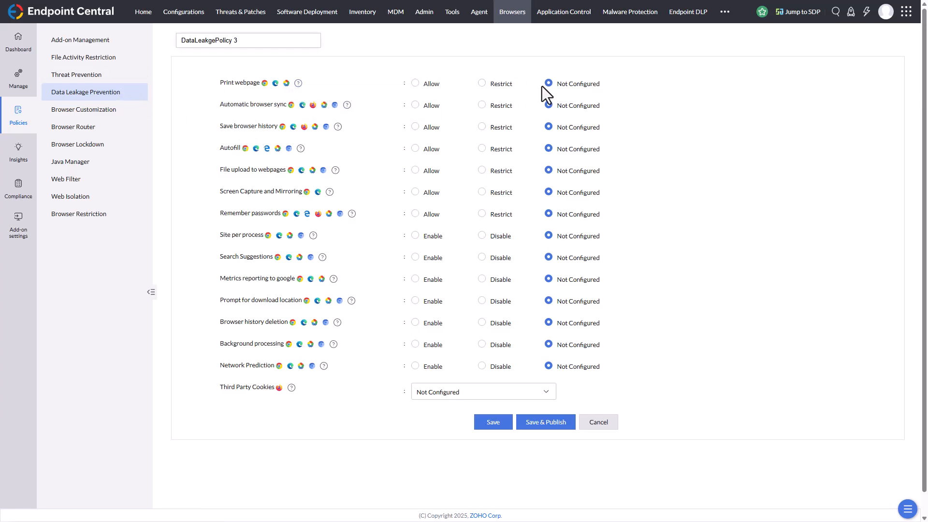
Create a Windows browser customization policy for Google Chrome, named with the administrator's first name followed by "Chrome Customization".
{"action": "left_click", "coordinate": [85, 113]}
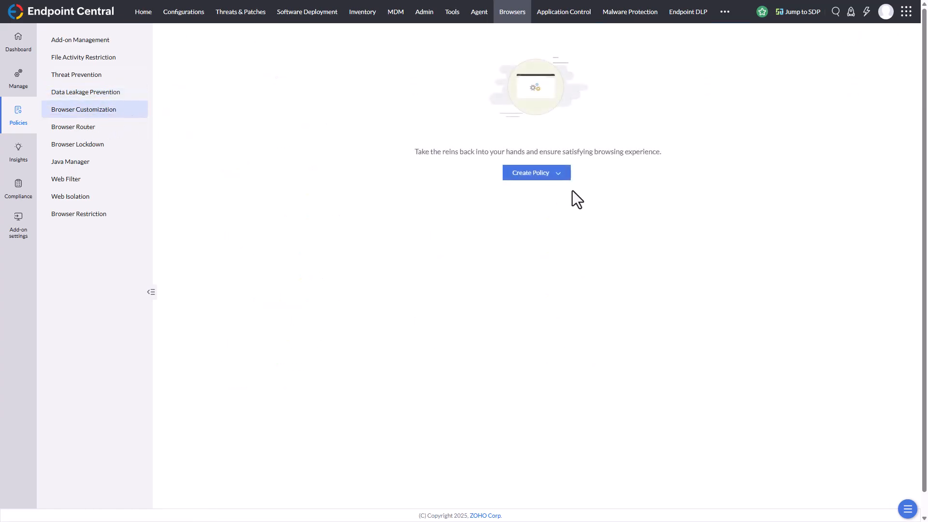
{"action": "left_click", "coordinate": [559, 175]}
{"action": "mouse_move", "coordinate": [541, 191]}
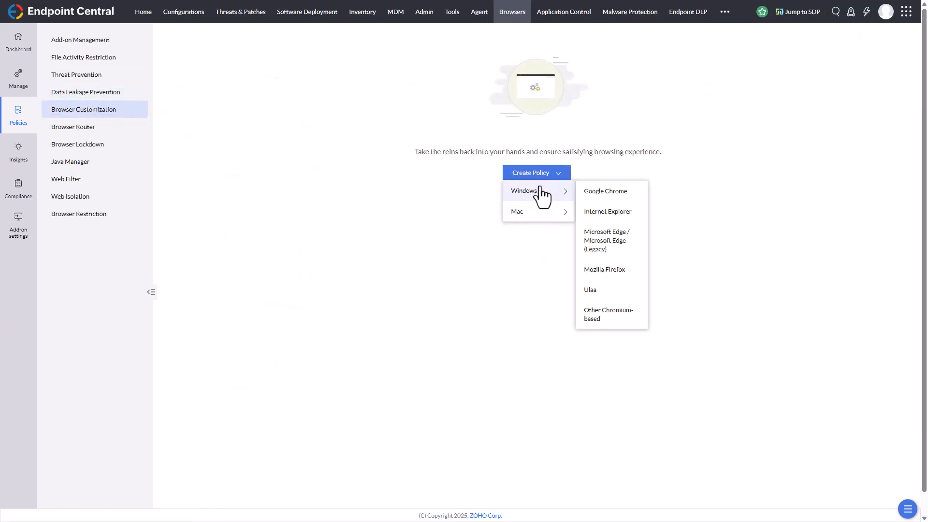
{"action": "left_click", "coordinate": [619, 192]}
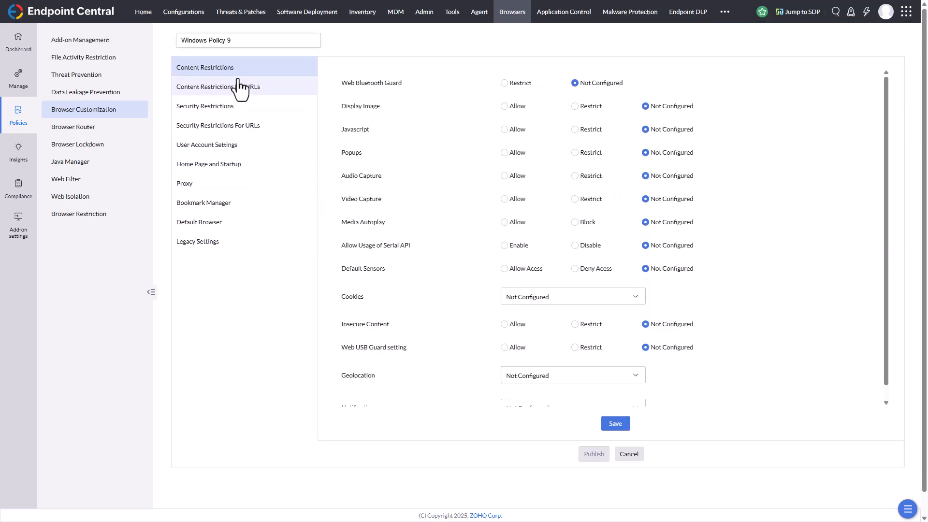
{"action": "triple_click", "coordinate": [243, 41]}
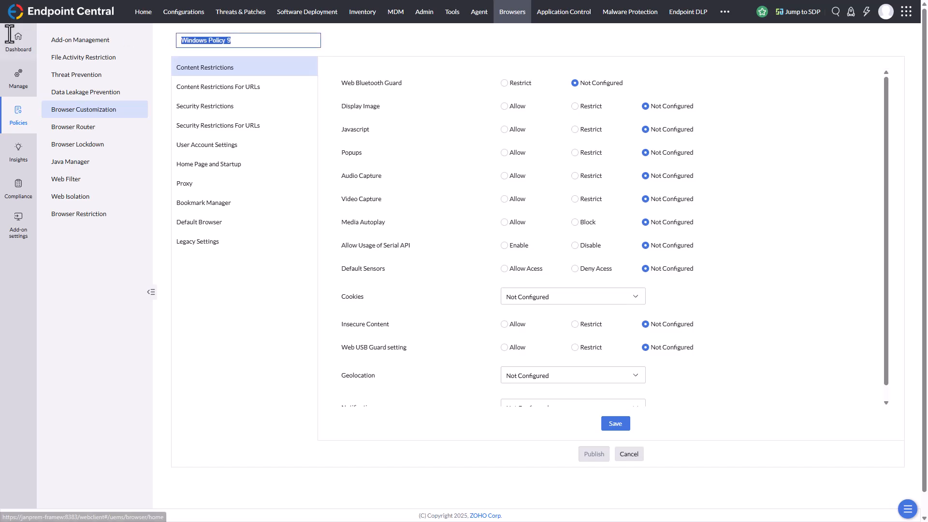
{"action": "type", "text": "Juergens Chrome Customization"}
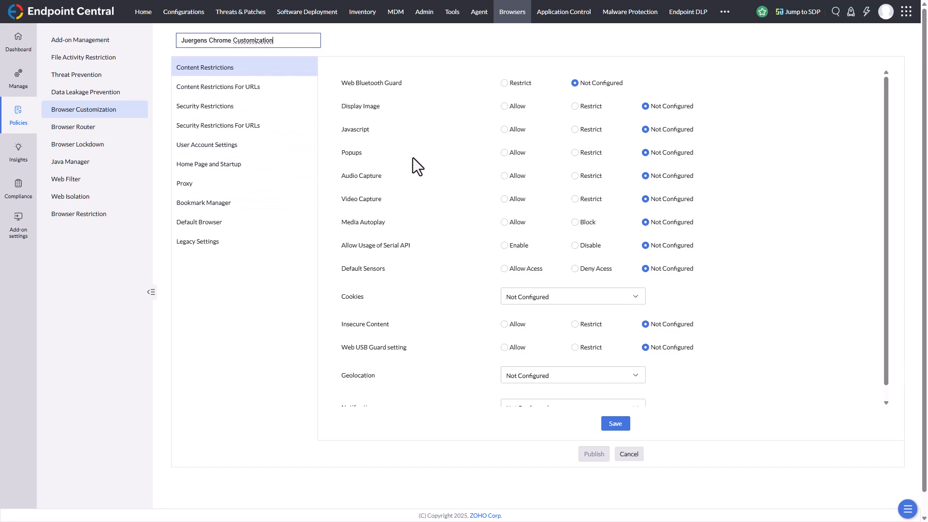
Review the policy's URL content restrictions, general and URL security restrictions including GPU Rendering, and user account settings.
{"action": "left_click", "coordinate": [264, 92]}
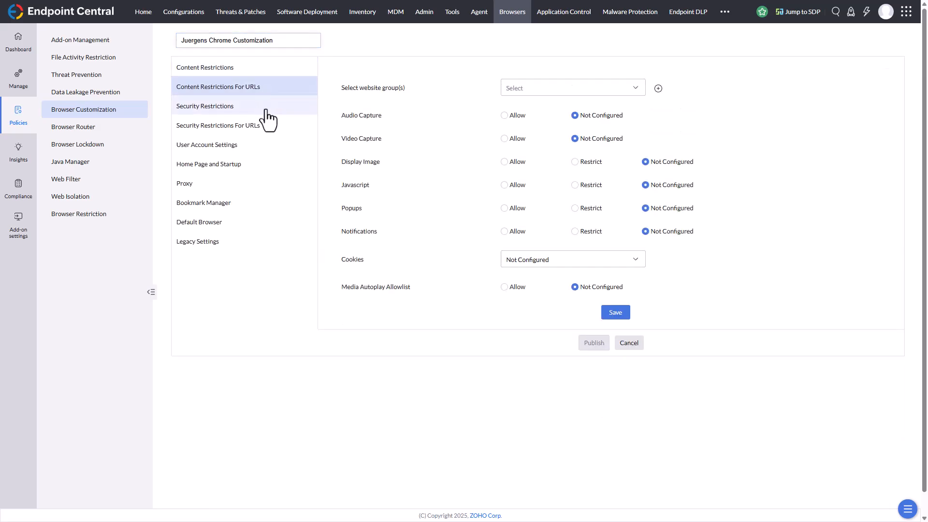
{"action": "left_click", "coordinate": [266, 109]}
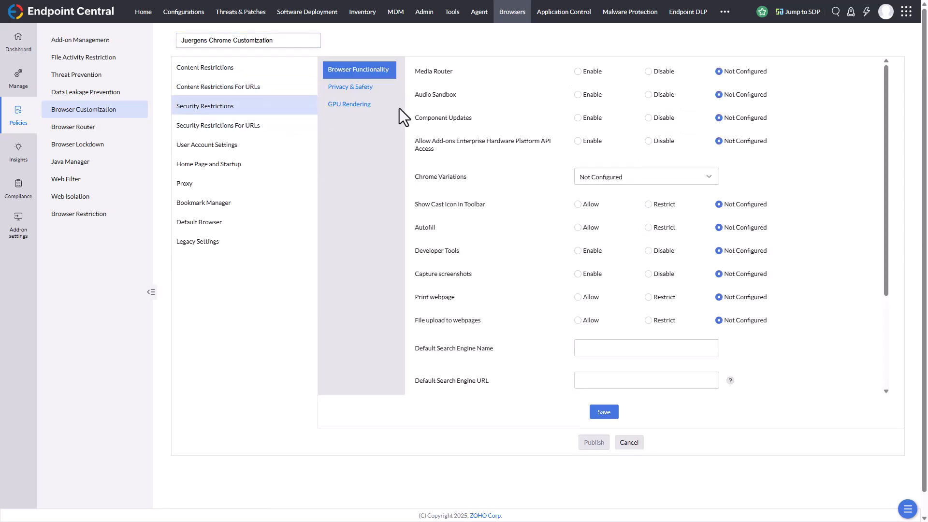
{"action": "left_click", "coordinate": [373, 88]}
{"action": "left_click", "coordinate": [370, 109]}
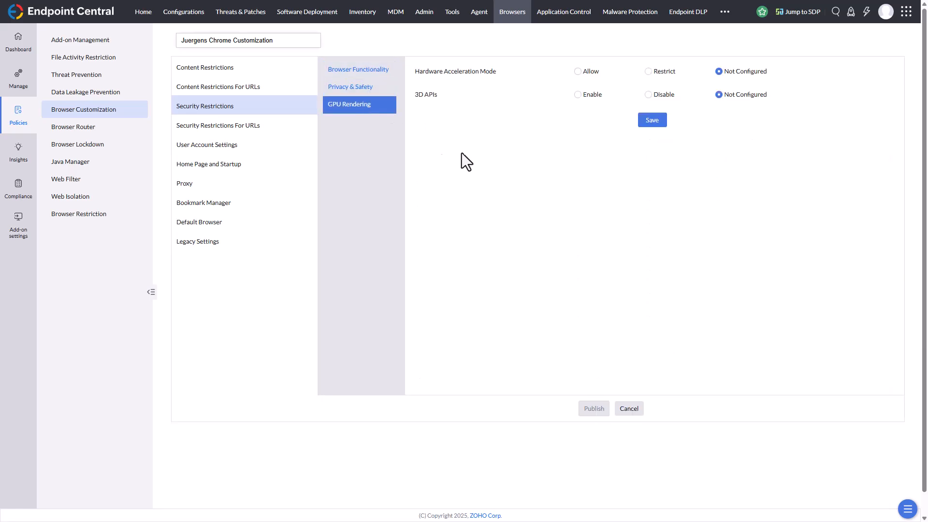
{"action": "left_click", "coordinate": [256, 128]}
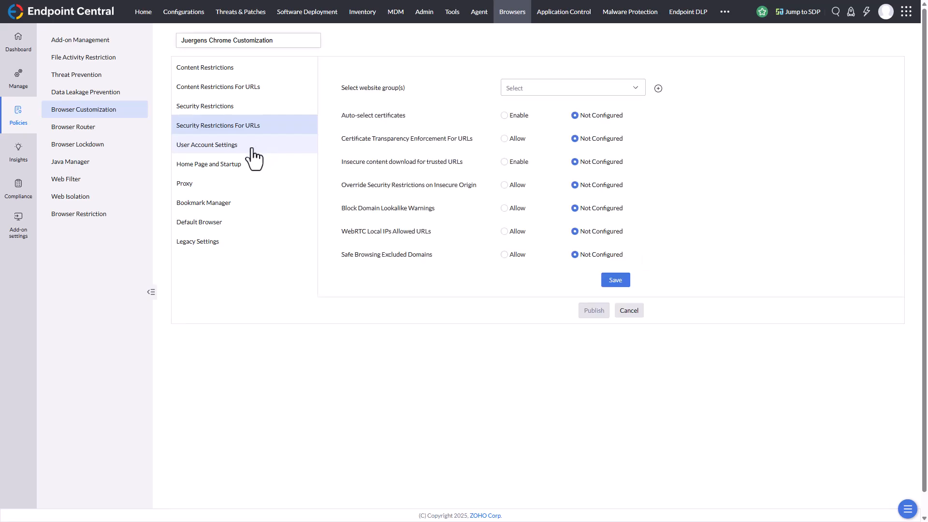
{"action": "left_click", "coordinate": [250, 148]}
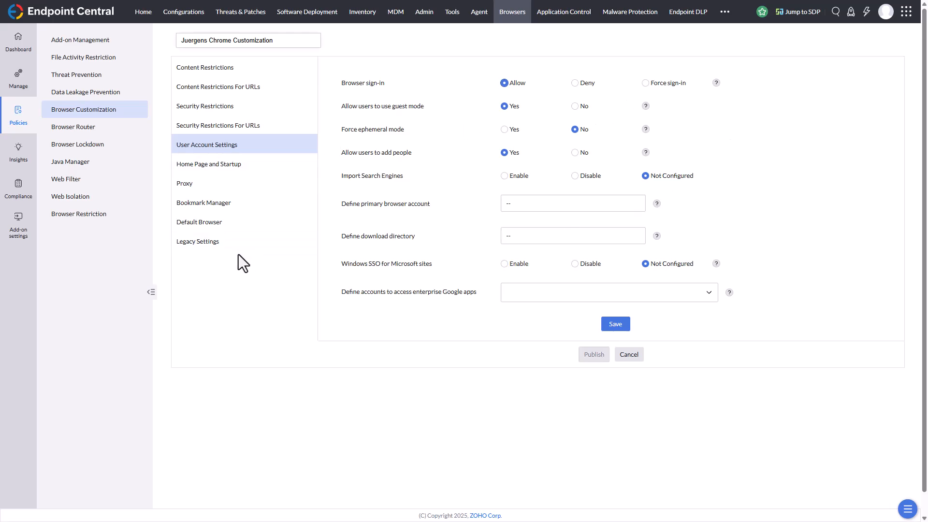
Make the new tab the homepage, enter the personal website's address as Default New Tab page URL, and save the startup settings.
{"action": "left_click", "coordinate": [222, 169]}
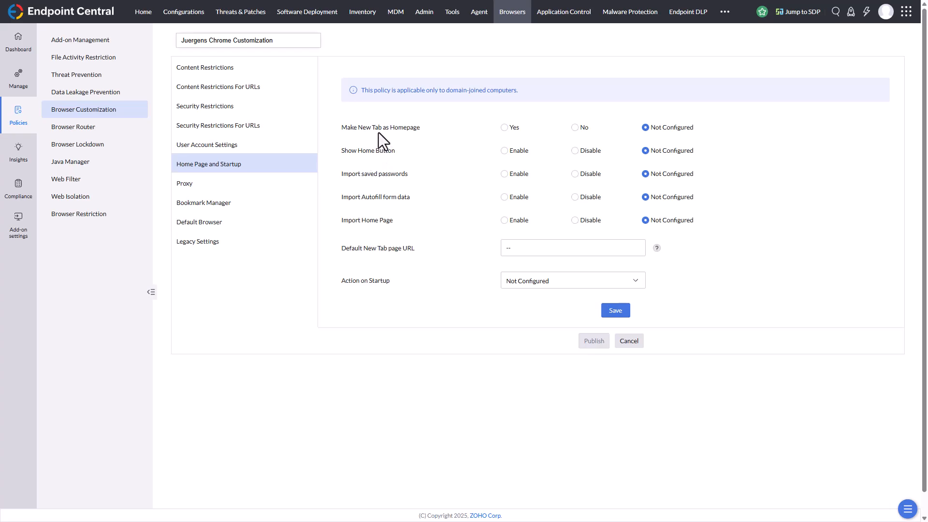
{"action": "left_click", "coordinate": [504, 127]}
{"action": "left_click", "coordinate": [529, 252]}
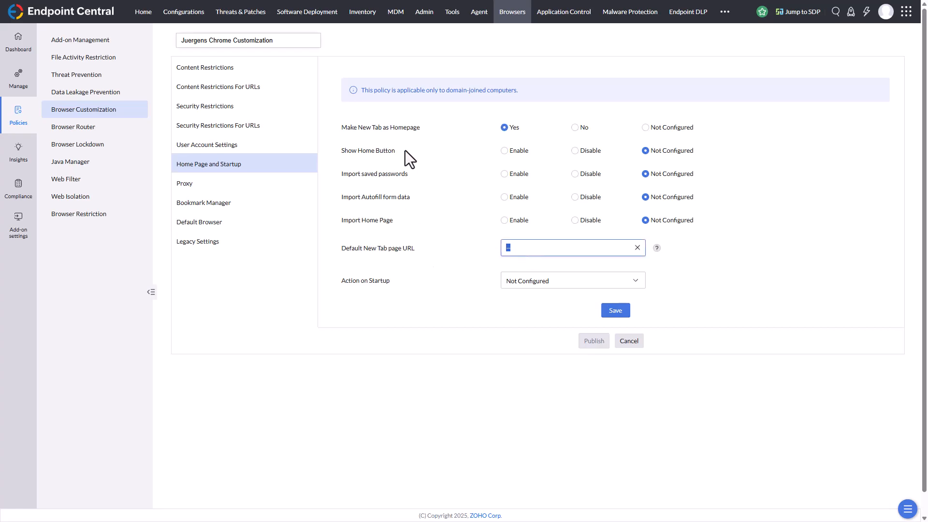
{"action": "type", "text": "https://www.juergenrinelli.de"}
{"action": "left_click", "coordinate": [621, 314]}
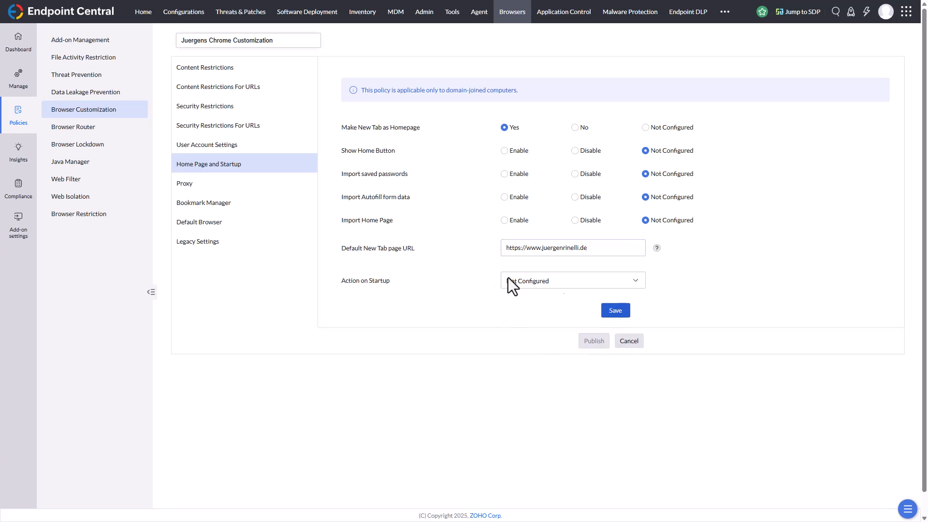
Set the policy's proxy mode to Auto Detect Proxy Settings and save it.
{"action": "left_click", "coordinate": [201, 186]}
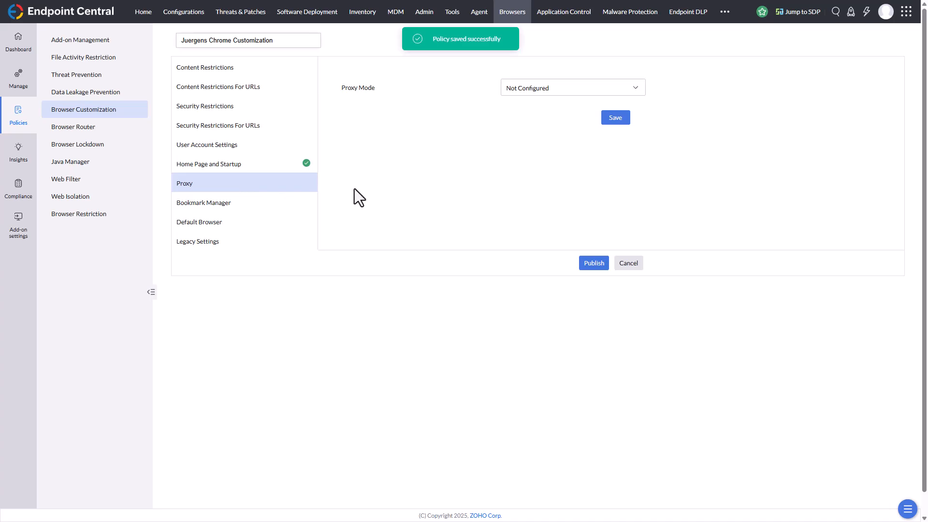
{"action": "left_click", "coordinate": [536, 91]}
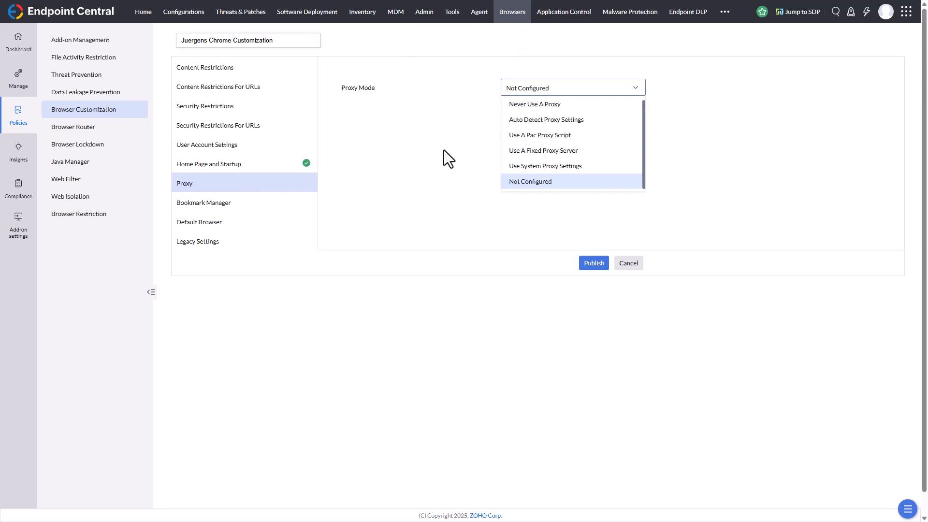
{"action": "left_click", "coordinate": [526, 123]}
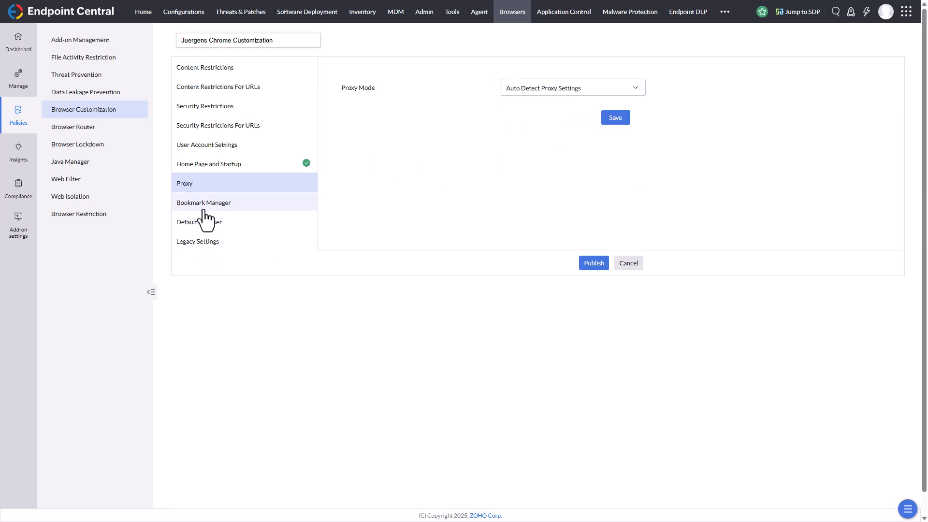
{"action": "left_click_drag", "start_coordinate": [205, 205], "coordinate": [625, 180]}
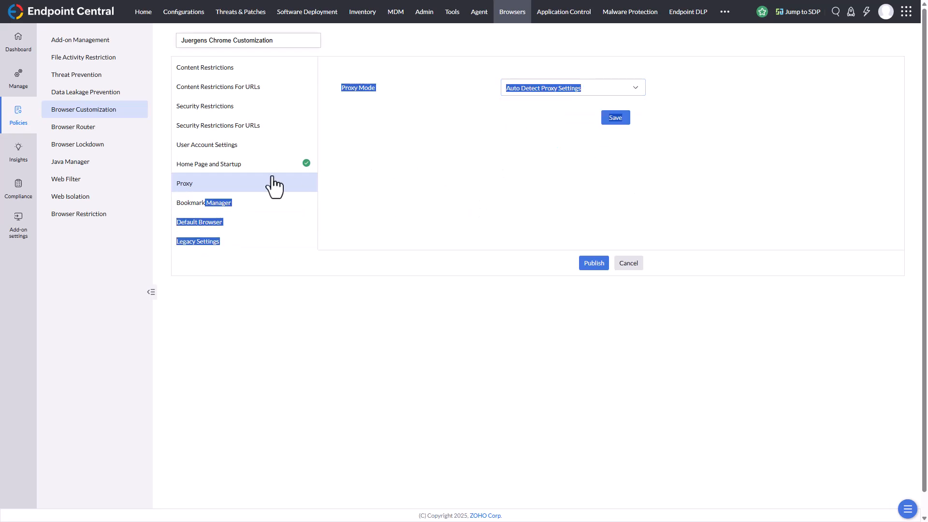
{"action": "left_click", "coordinate": [614, 120]}
{"action": "left_click", "coordinate": [477, 184]}
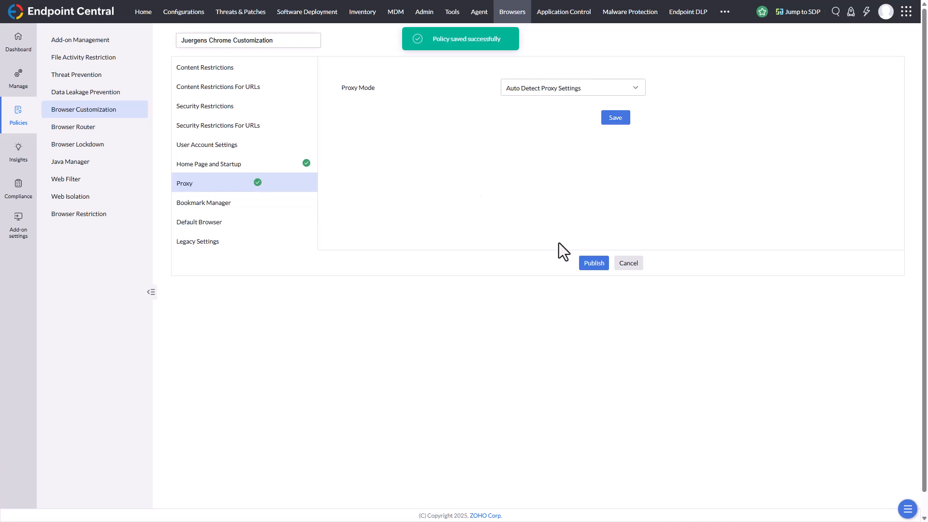
Check how the Bookmark Manager adds a folder and imports an HTML bookmark file, cancelling both dialogs.
{"action": "left_click", "coordinate": [204, 208]}
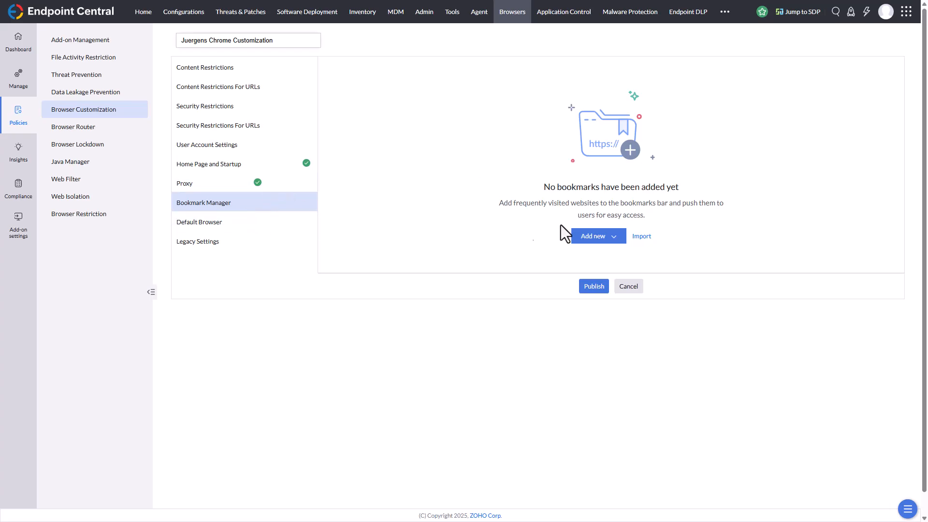
{"action": "left_click", "coordinate": [613, 238]}
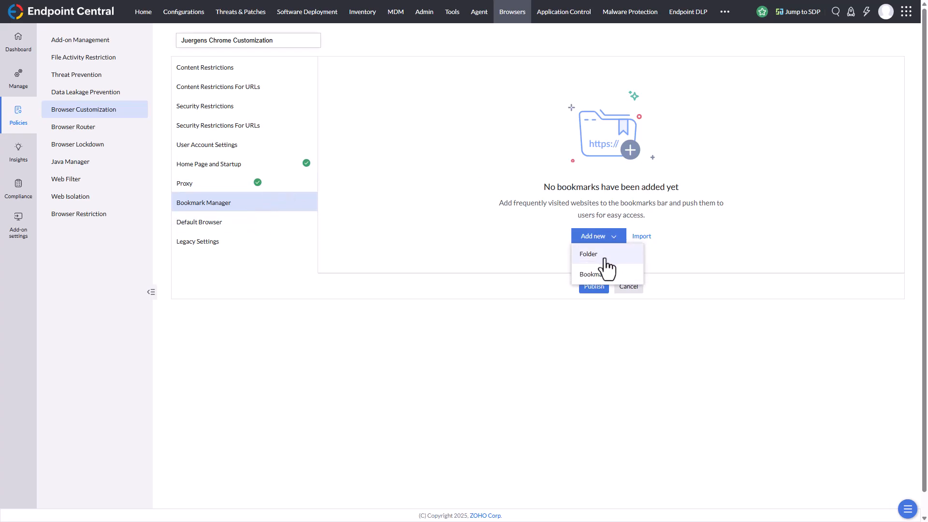
{"action": "left_click", "coordinate": [592, 254]}
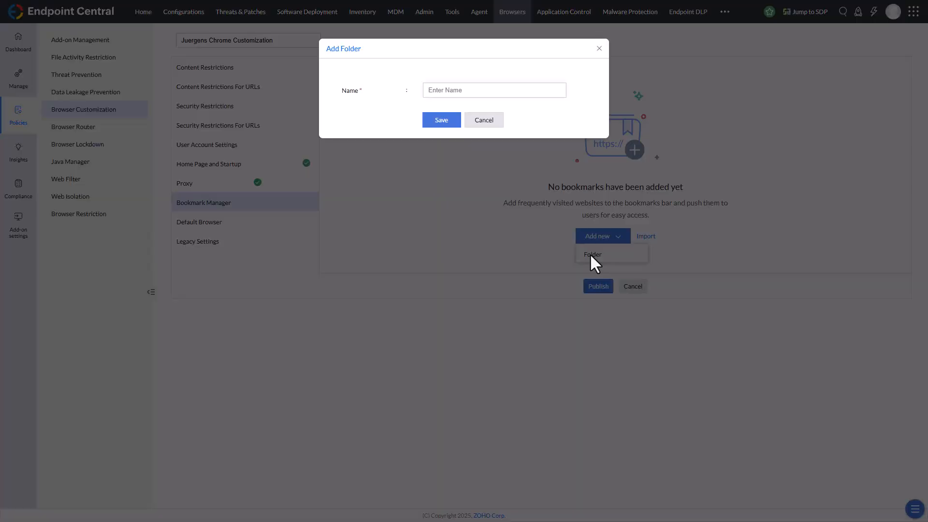
{"action": "left_click", "coordinate": [484, 120]}
{"action": "left_click", "coordinate": [645, 238]}
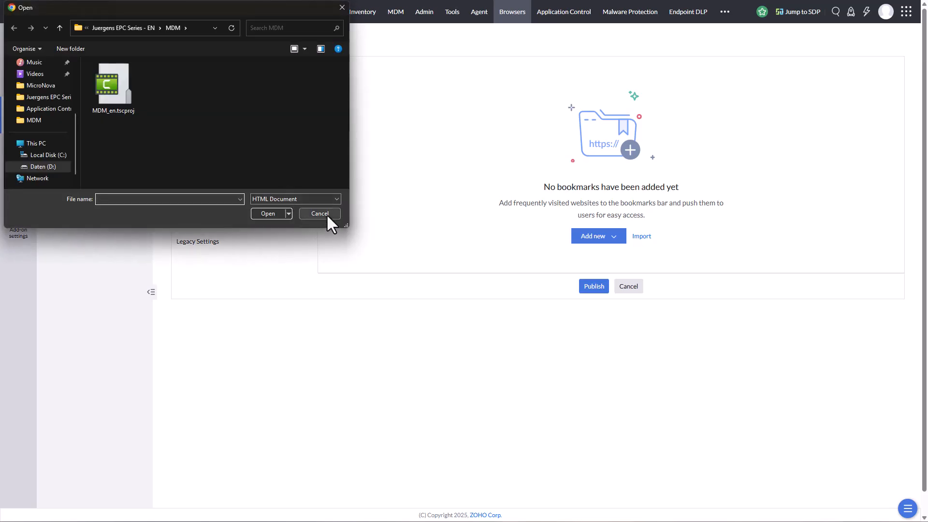
{"action": "left_click", "coordinate": [326, 214]}
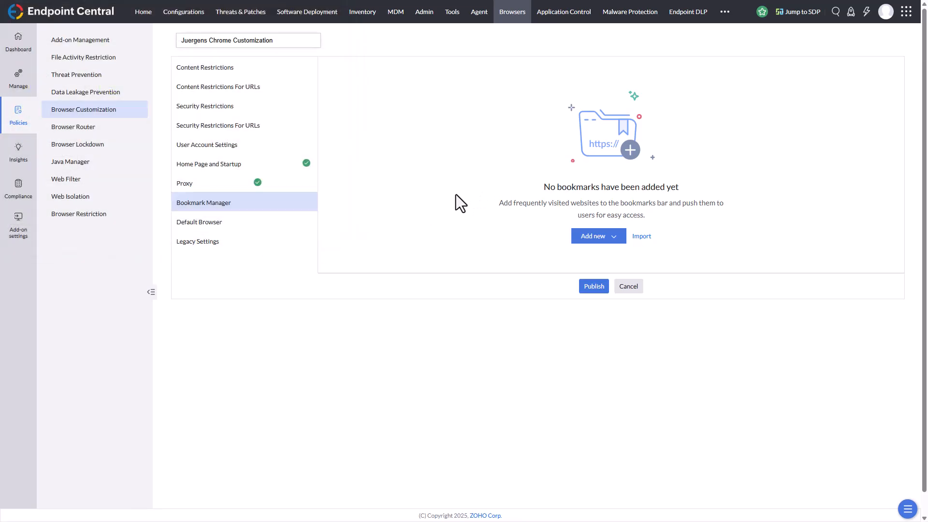
Set Chrome as the default browser in the policy and save the setting.
{"action": "left_click", "coordinate": [193, 224]}
{"action": "left_click", "coordinate": [505, 84]}
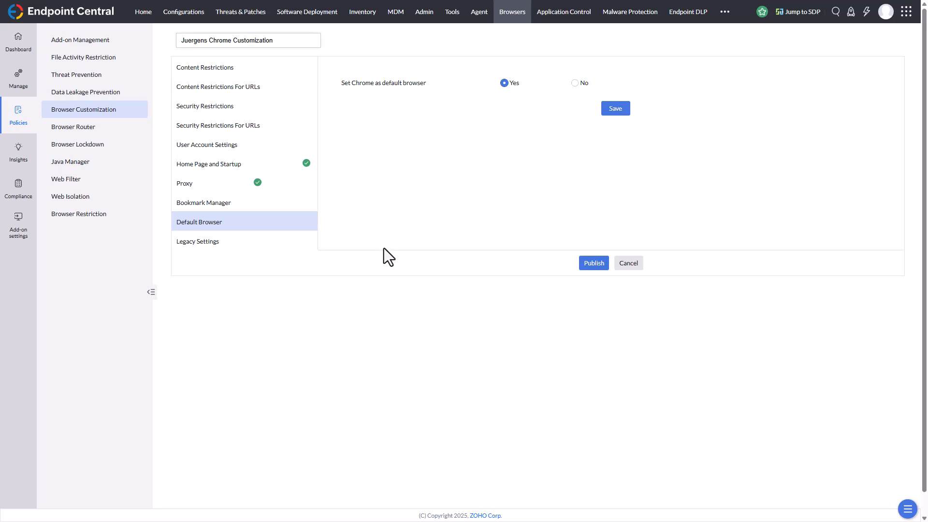
{"action": "left_click", "coordinate": [615, 113]}
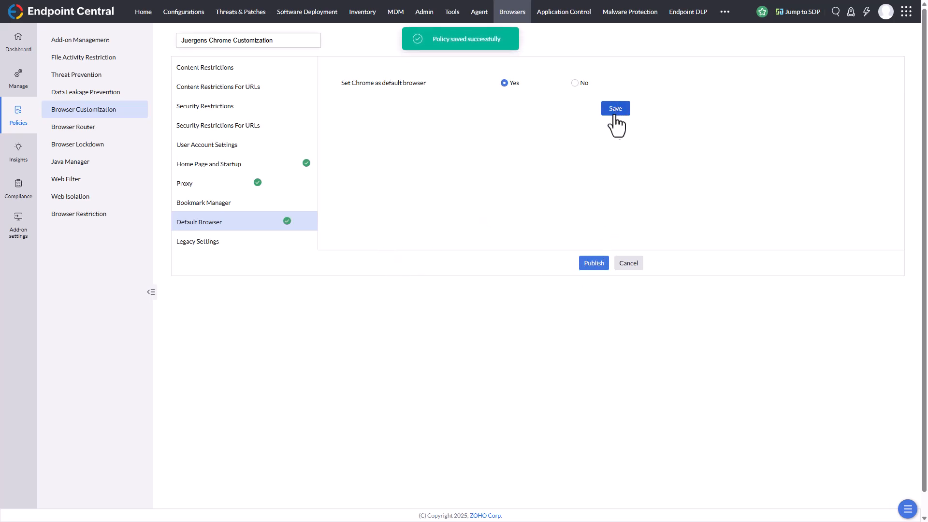
Check the legacy cookie and encryption standard options, keep the encryption standard at Not Configured, and publish the policy.
{"action": "left_click", "coordinate": [245, 245]}
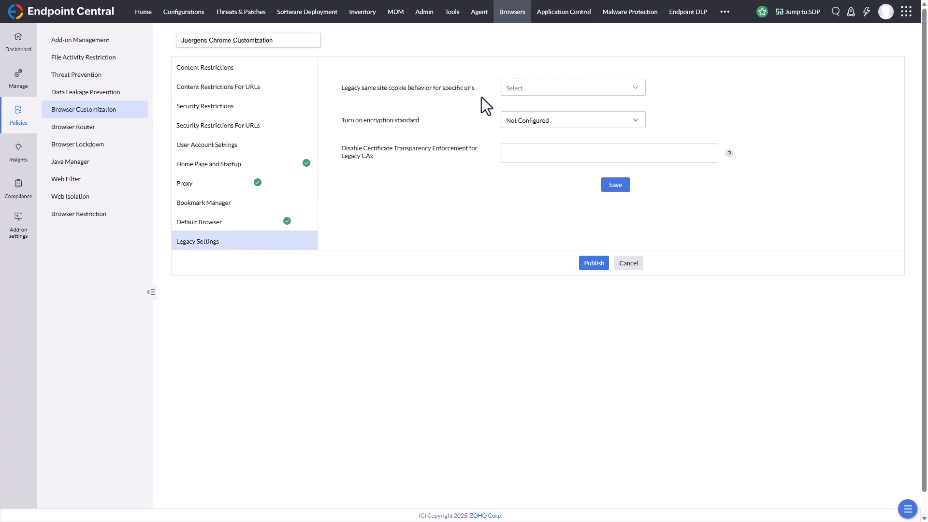
{"action": "left_click", "coordinate": [549, 92]}
{"action": "left_click", "coordinate": [349, 140]}
{"action": "left_click", "coordinate": [566, 125]}
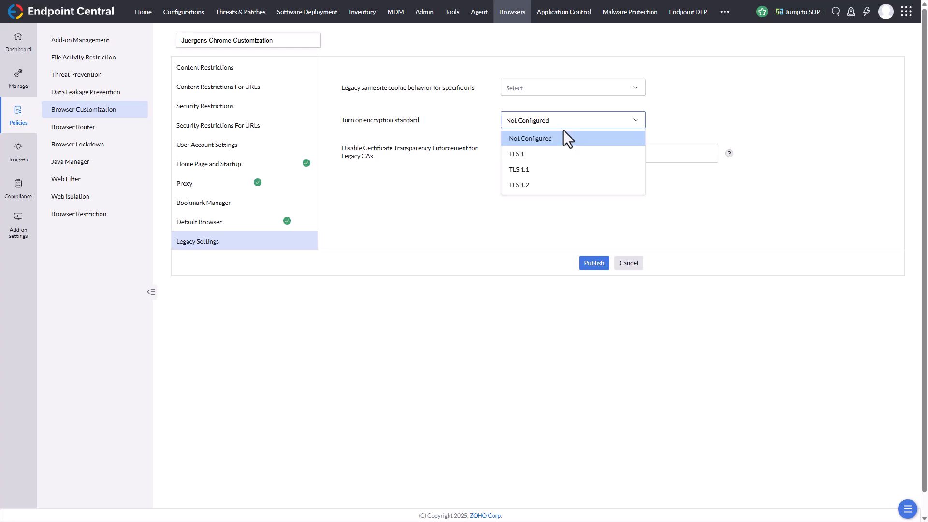
{"action": "left_click", "coordinate": [564, 131]}
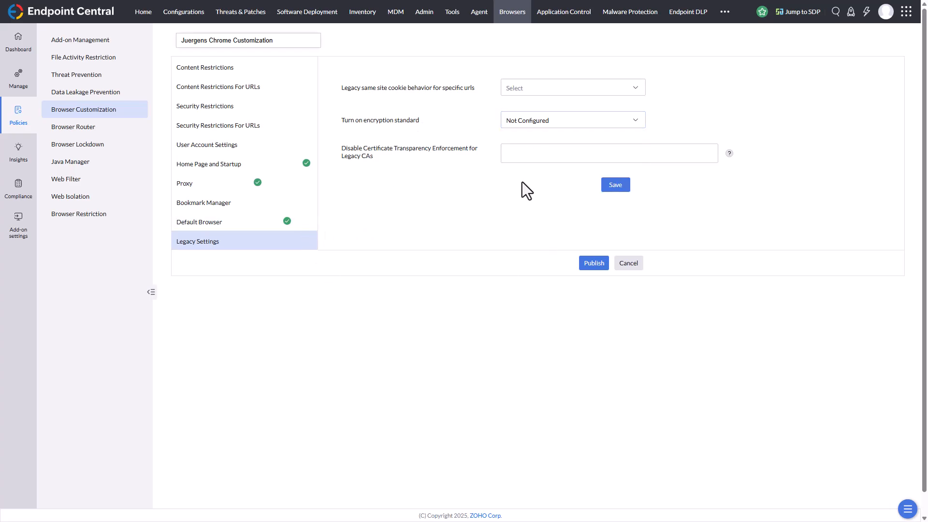
{"action": "left_click", "coordinate": [586, 264]}
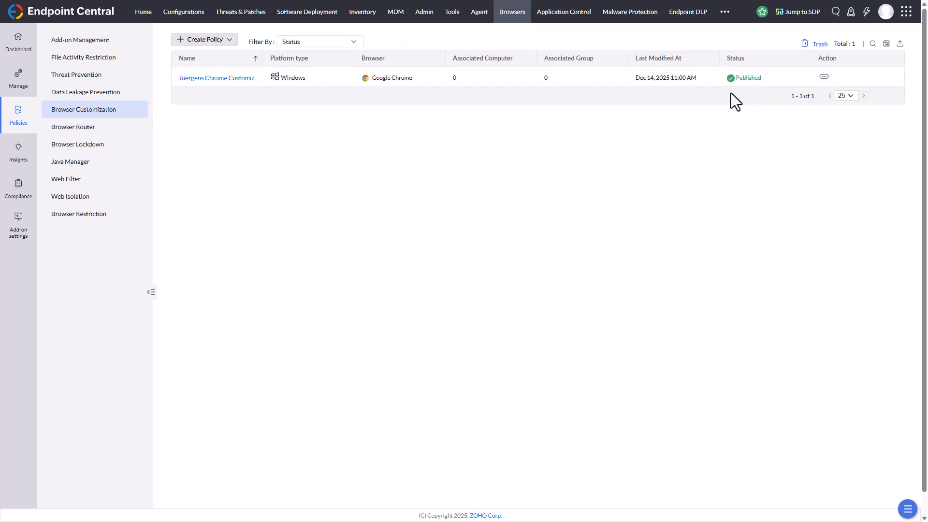
Open the deployment of the published Chrome customization policy, check its available and selected computers, and select JANPREM-PC as the target.
{"action": "left_click", "coordinate": [825, 76]}
{"action": "left_click", "coordinate": [798, 80]}
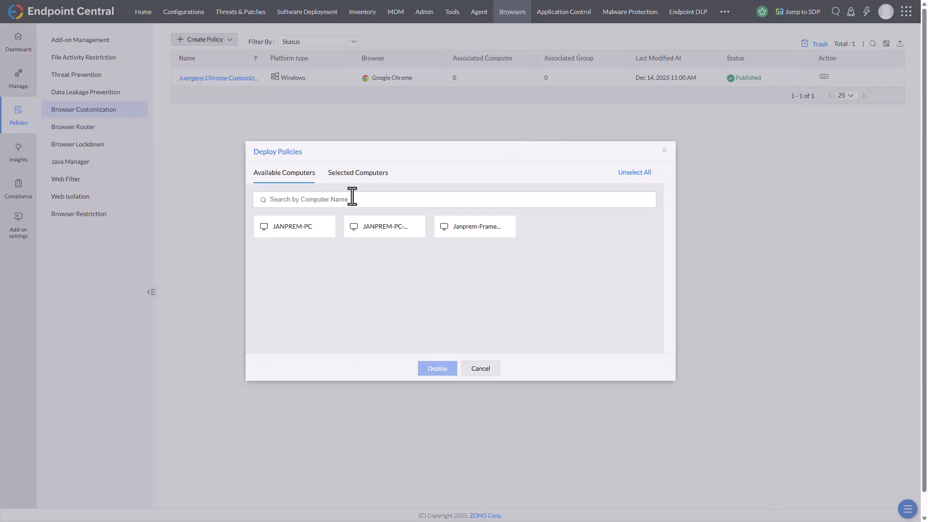
{"action": "left_click", "coordinate": [347, 179]}
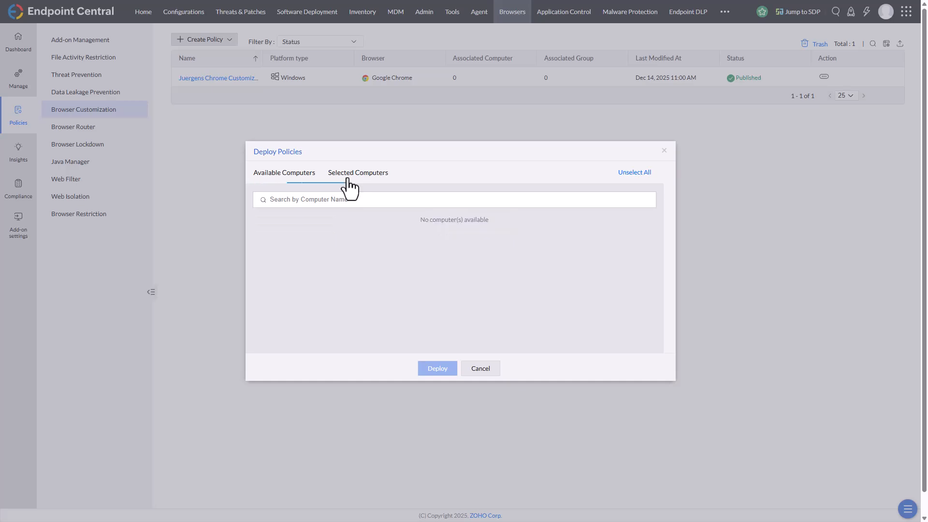
{"action": "left_click", "coordinate": [276, 180]}
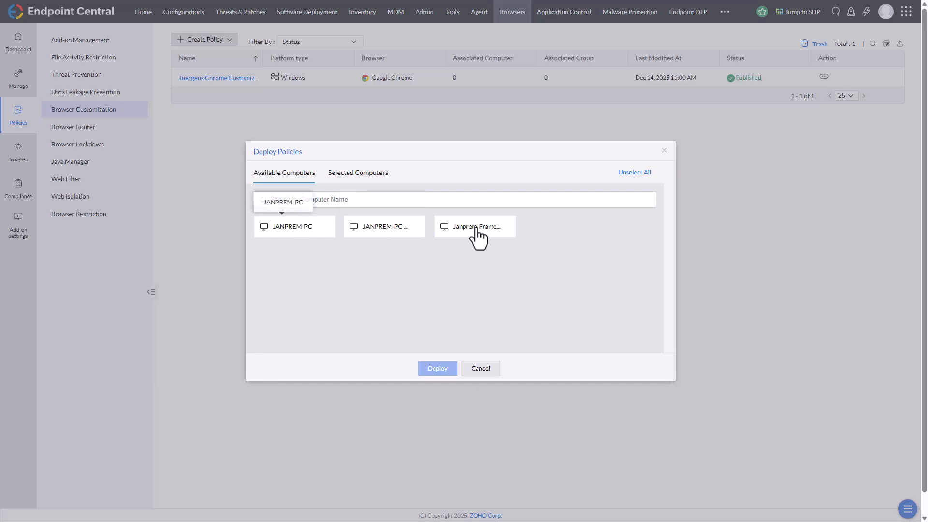
{"action": "left_click", "coordinate": [296, 231]}
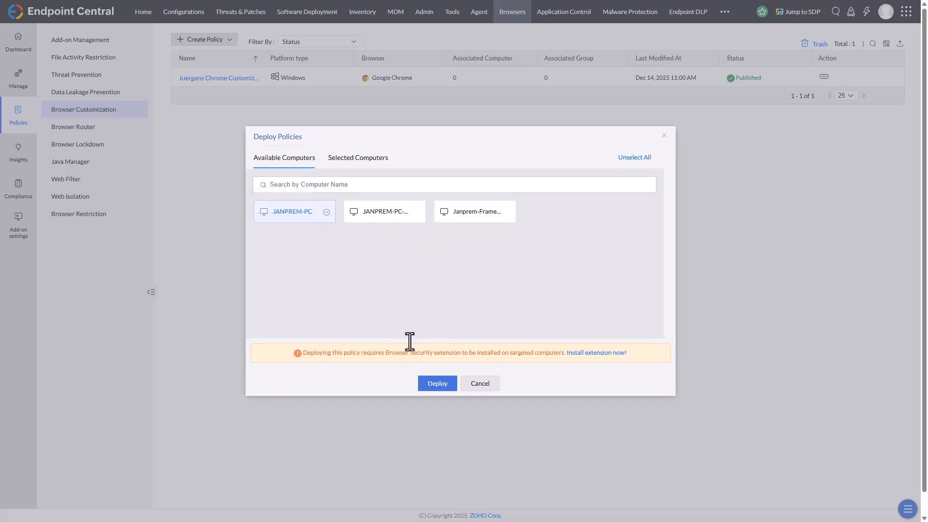
Open the Browser Security extension installation guide and read the instructions for all managed computers and for specific computers.
{"action": "left_click", "coordinate": [591, 353]}
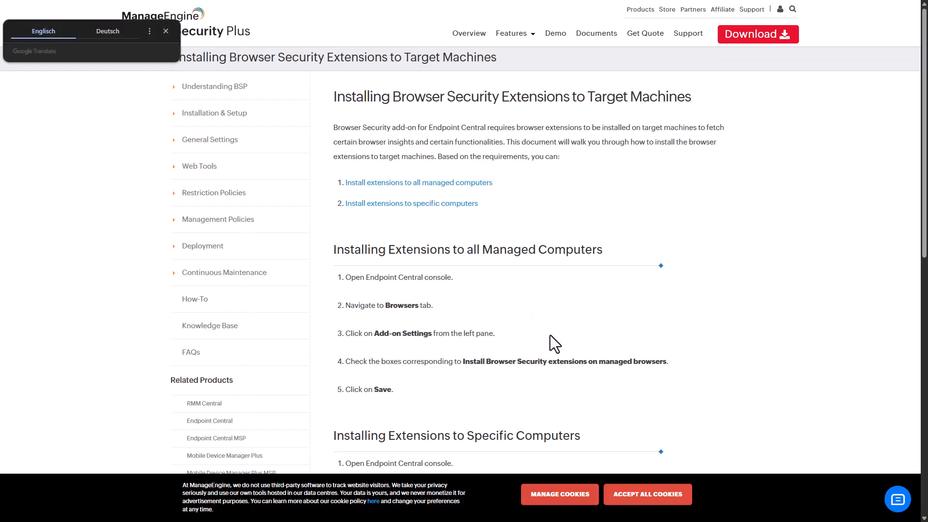
{"action": "scroll", "coordinate": [551, 334], "scroll_direction": "down", "scroll_amount": 4}
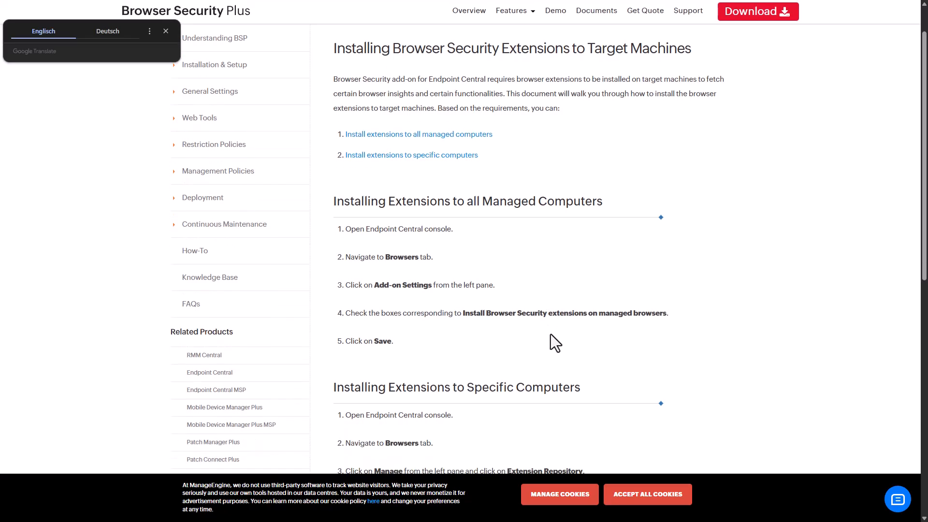
{"action": "scroll", "coordinate": [550, 335], "scroll_direction": "down", "scroll_amount": 2}
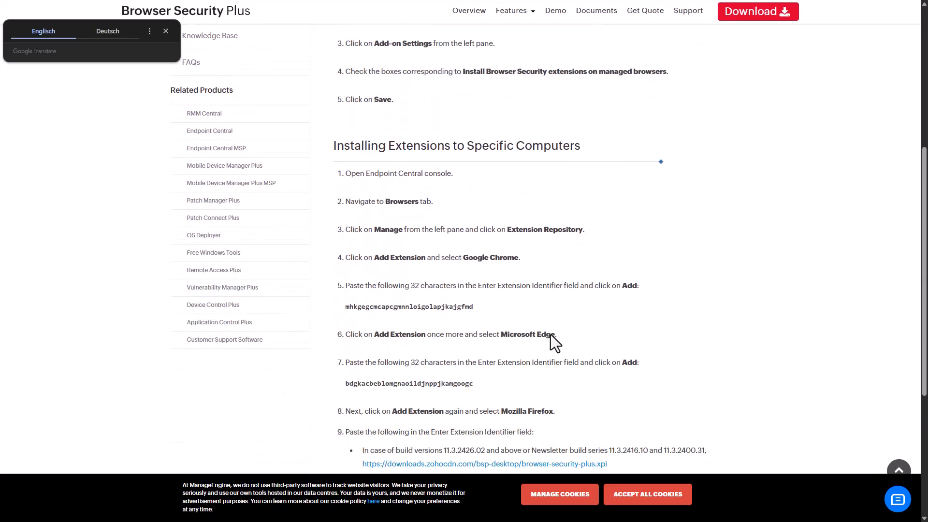
{"action": "scroll", "coordinate": [572, 292], "scroll_direction": "down", "scroll_amount": 1}
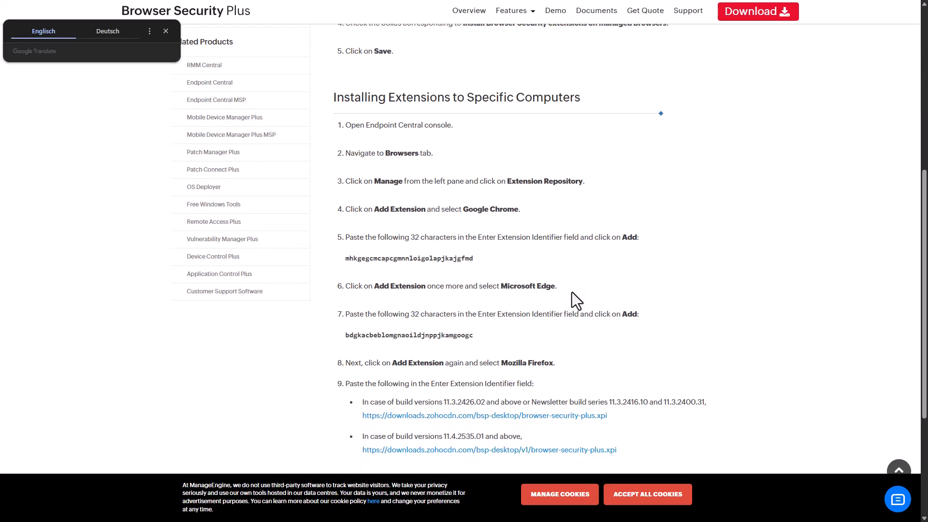
{"action": "scroll", "coordinate": [561, 277], "scroll_direction": "down", "scroll_amount": 2}
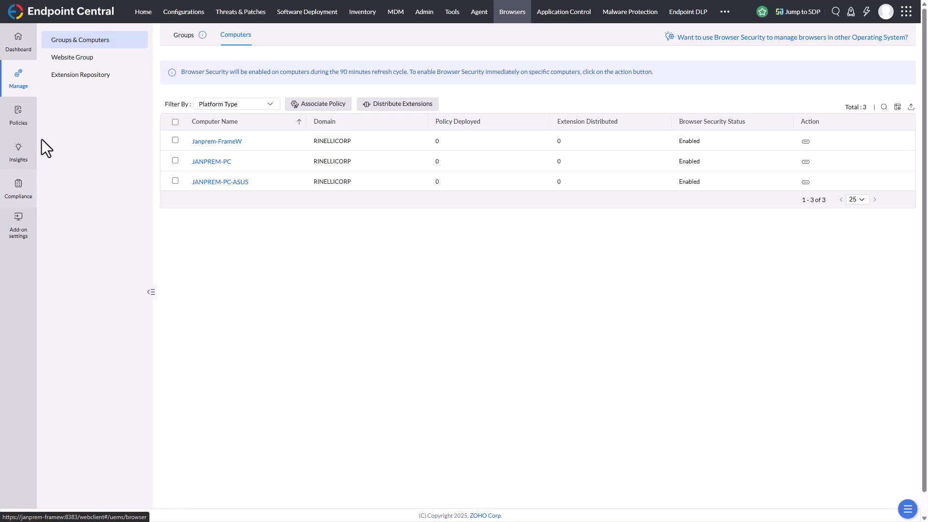
In the add-on settings, enable installing Browser Security extensions on managed browsers and tracking of users' web and intranet activity.
{"action": "left_click", "coordinate": [17, 88]}
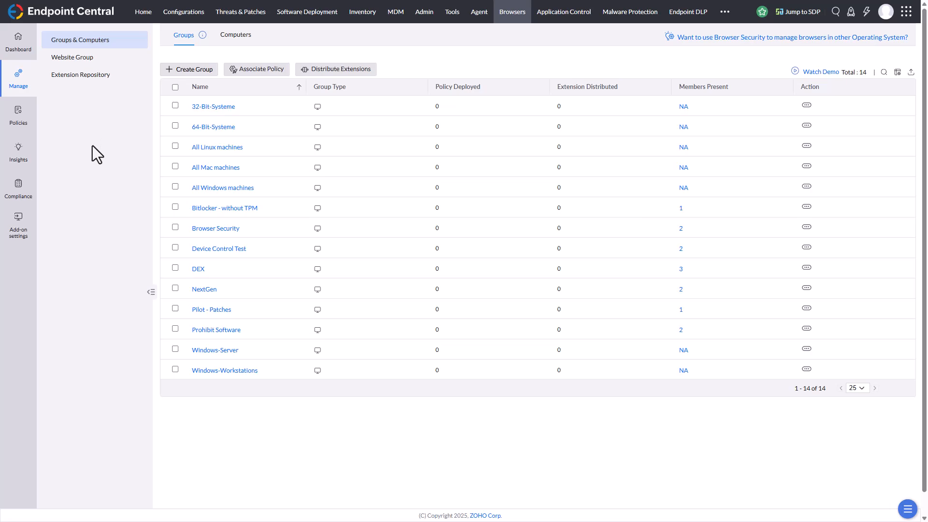
{"action": "left_click", "coordinate": [11, 123]}
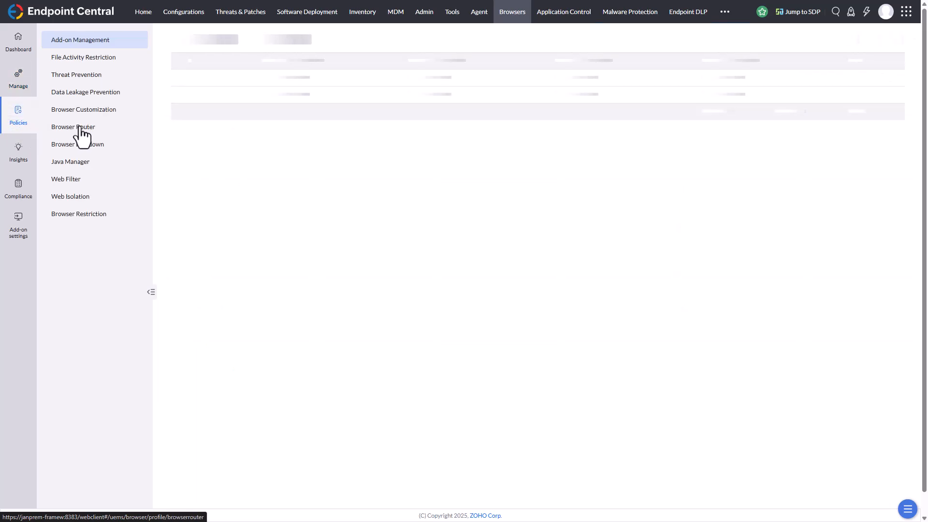
{"action": "left_click", "coordinate": [15, 234]}
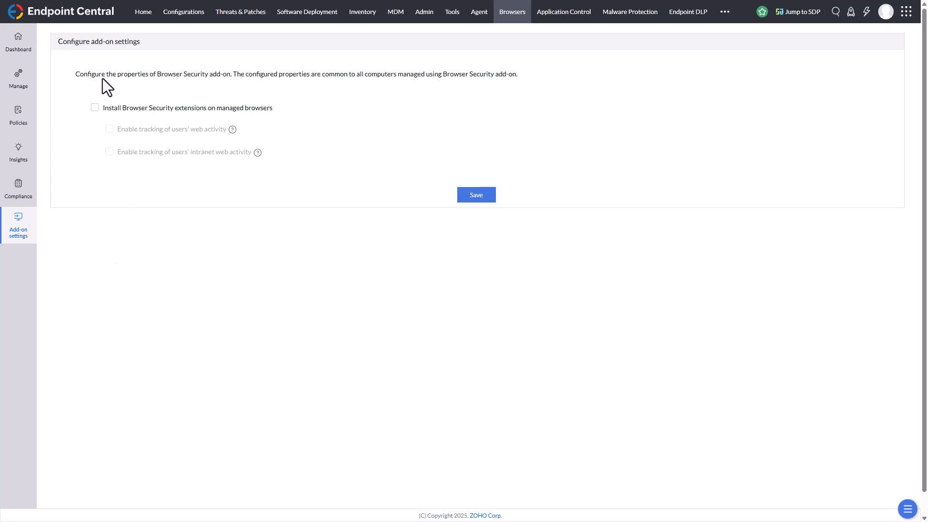
{"action": "left_click", "coordinate": [95, 109]}
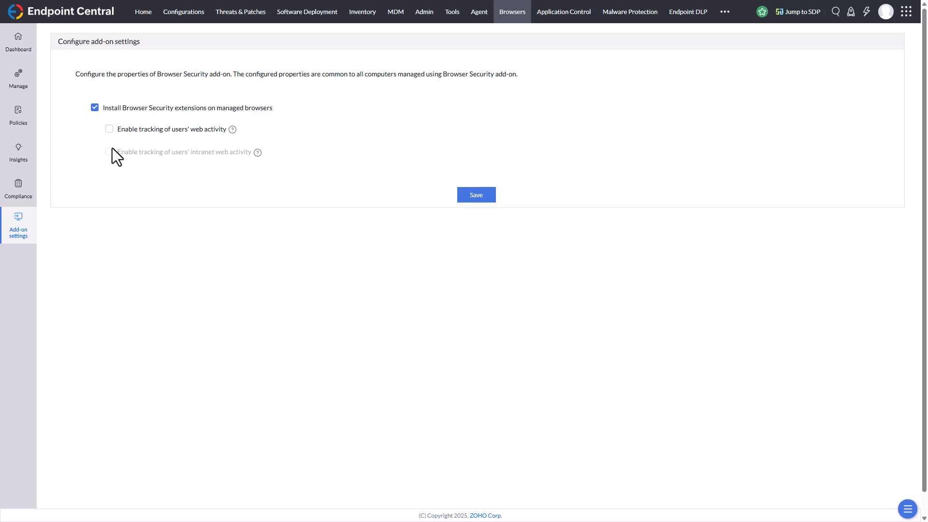
{"action": "left_click", "coordinate": [109, 130]}
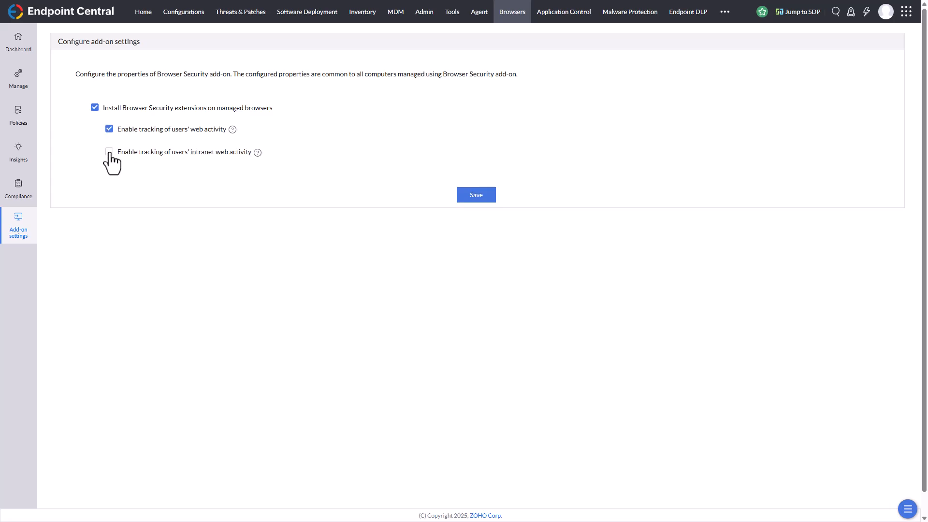
{"action": "left_click", "coordinate": [109, 153]}
{"action": "mouse_move", "coordinate": [259, 155]}
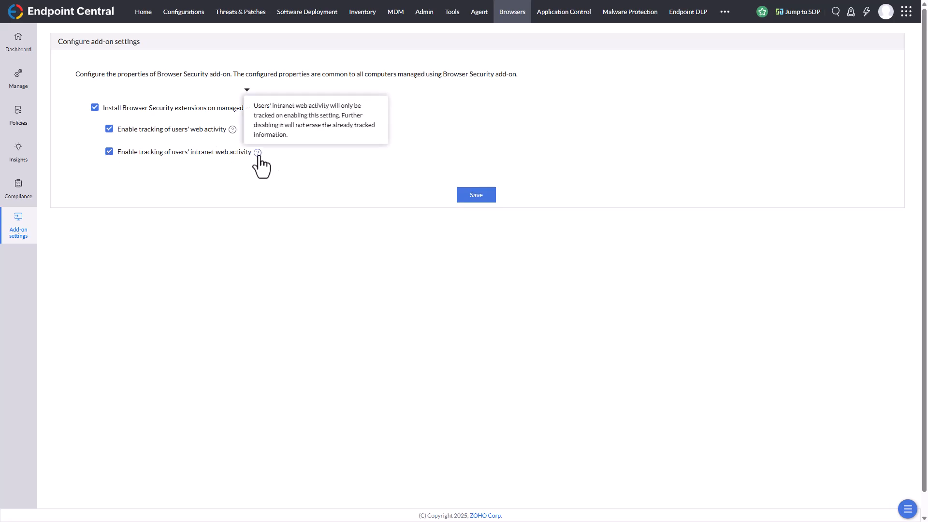
Disable intranet tracking, web activity tracking and the installation of Browser Security extensions in the add-on settings.
{"action": "left_click", "coordinate": [109, 153]}
{"action": "left_click", "coordinate": [110, 128]}
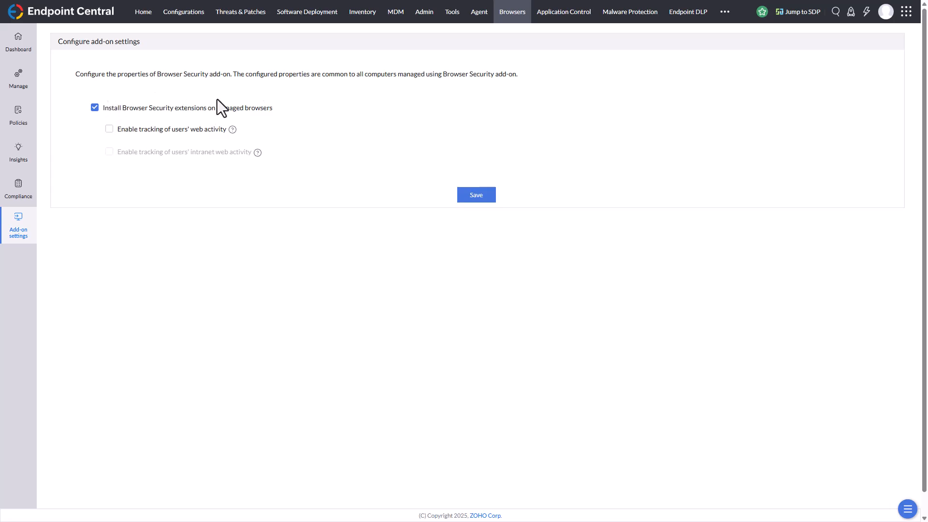
{"action": "left_click", "coordinate": [95, 107]}
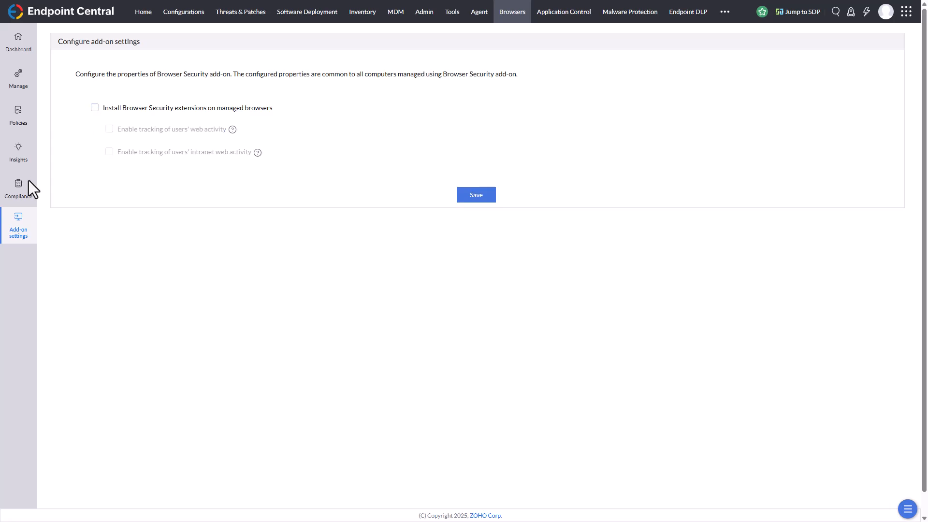
Examine a new Browser Router policy, trying Chrome and Firefox as destination browser, and cancel it.
{"action": "left_click", "coordinate": [22, 120]}
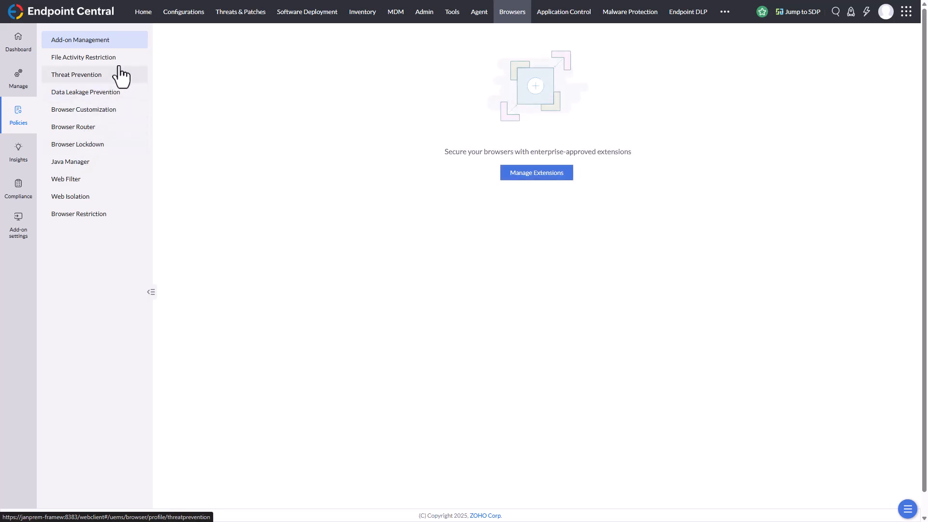
{"action": "left_click", "coordinate": [108, 115]}
{"action": "left_click", "coordinate": [87, 130]}
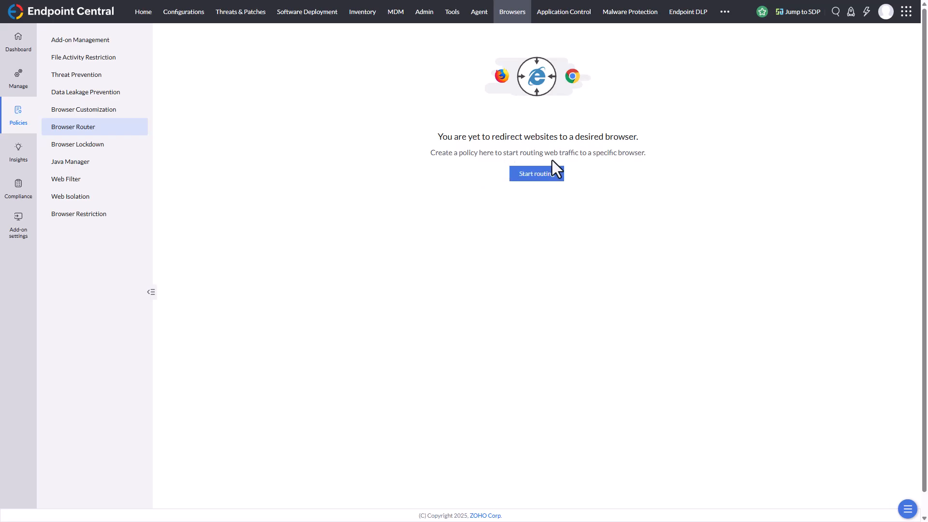
{"action": "left_click", "coordinate": [515, 176]}
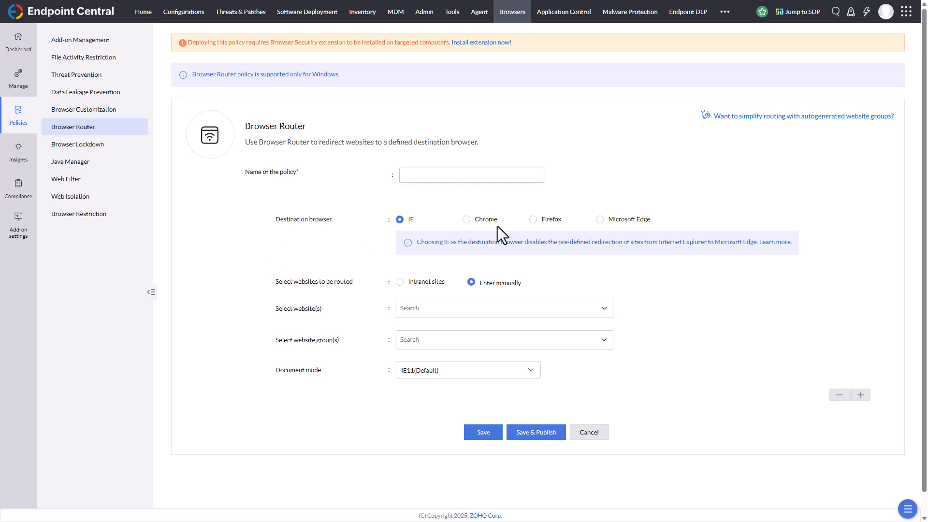
{"action": "left_click", "coordinate": [467, 219]}
{"action": "left_click", "coordinate": [533, 220]}
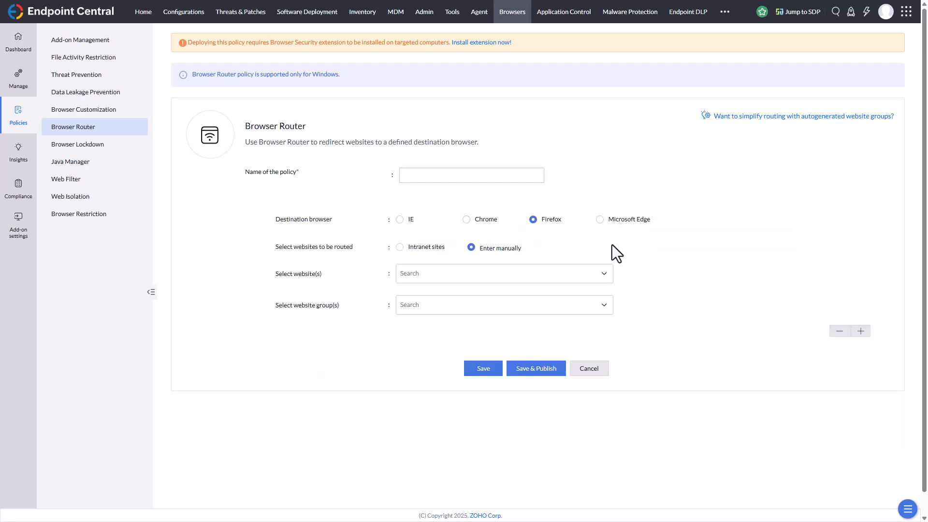
{"action": "left_click", "coordinate": [591, 369]}
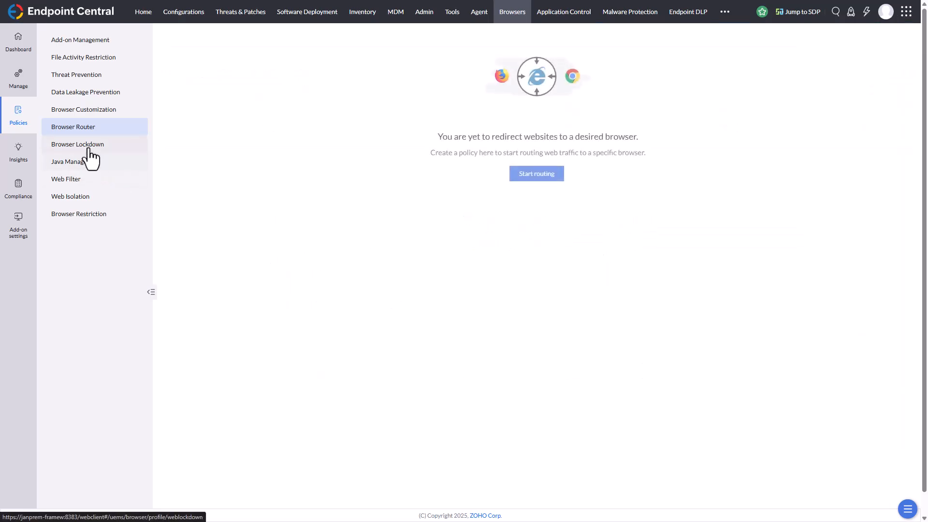
Check which browsers a new Browser Lockdown policy can apply to and cancel the policy.
{"action": "left_click", "coordinate": [89, 150]}
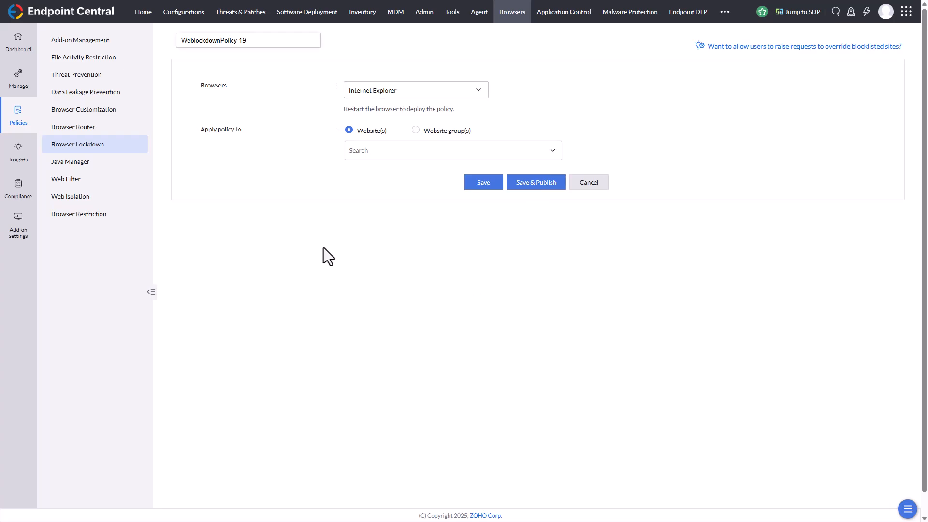
{"action": "left_click", "coordinate": [433, 92]}
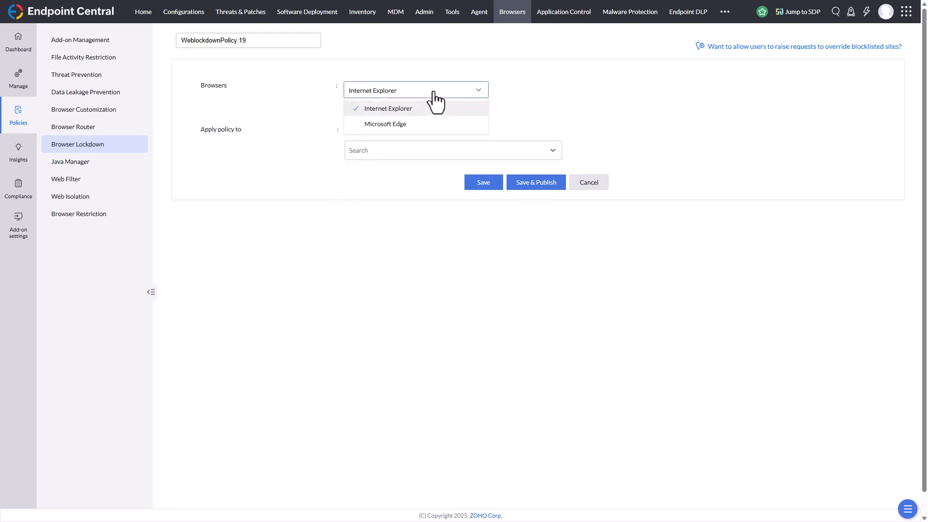
{"action": "left_click", "coordinate": [576, 89]}
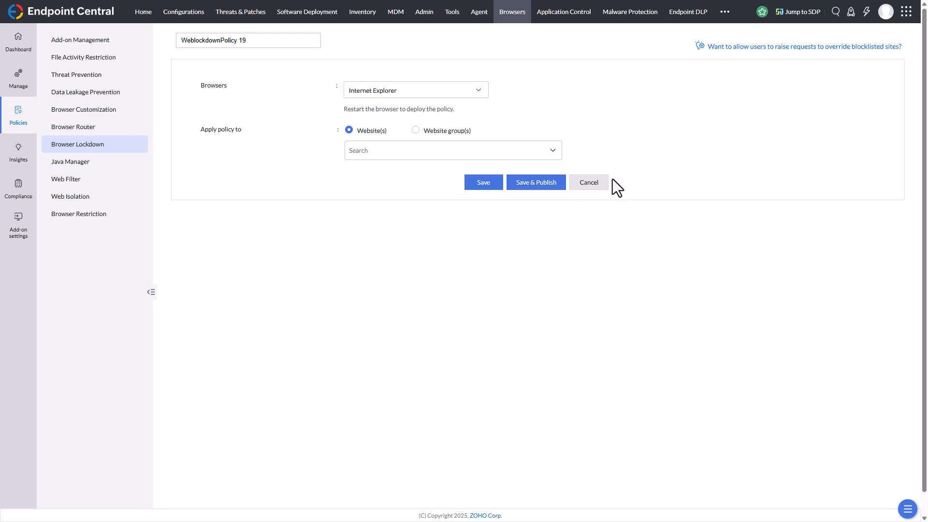
{"action": "left_click", "coordinate": [594, 184]}
Start a new Java Manager policy and read the description of its Java version mapping.
{"action": "left_click", "coordinate": [84, 165]}
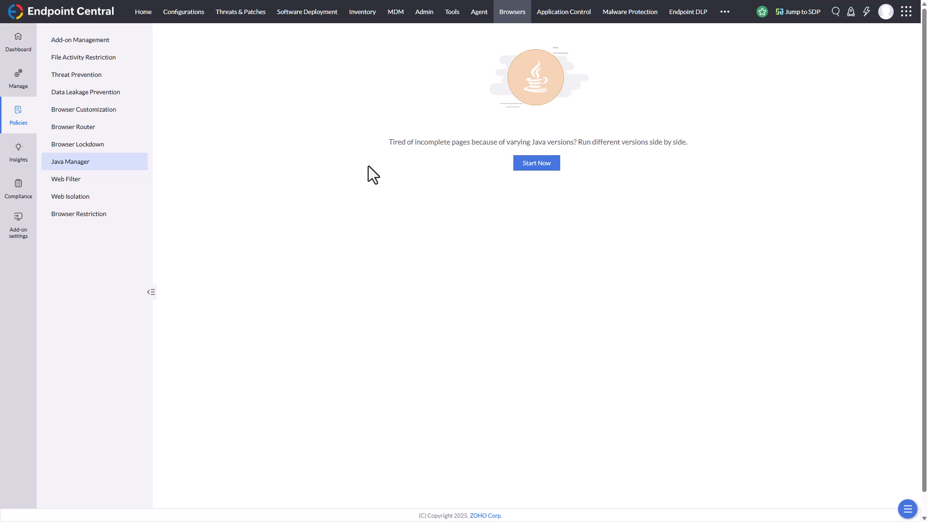
{"action": "left_click", "coordinate": [518, 167]}
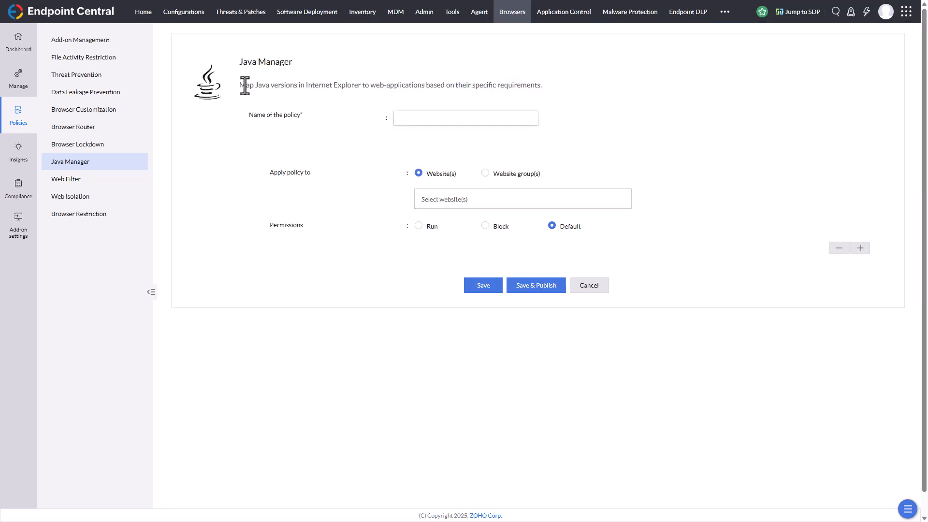
{"action": "left_click_drag", "start_coordinate": [240, 85], "coordinate": [565, 90]}
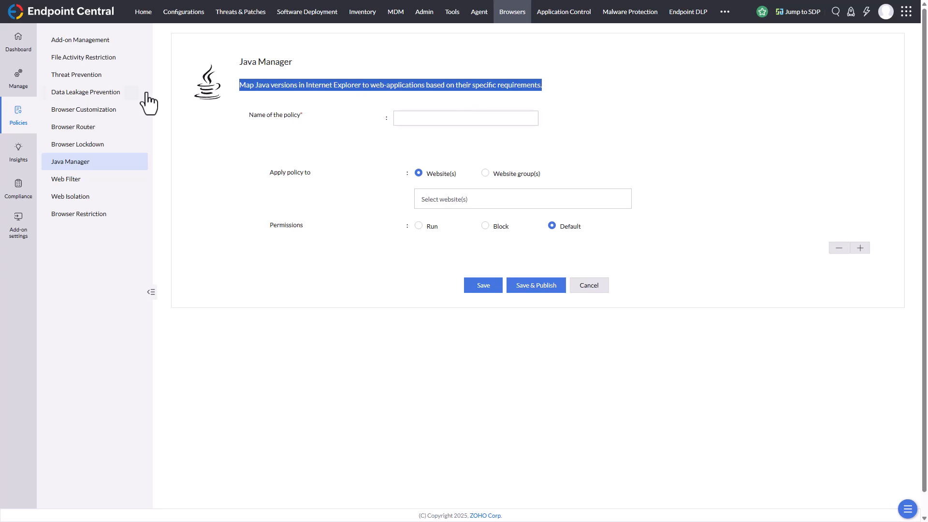
Start a new Web Filter policy and examine its security restrictions, URL filter and block page appearance options.
{"action": "left_click", "coordinate": [83, 182]}
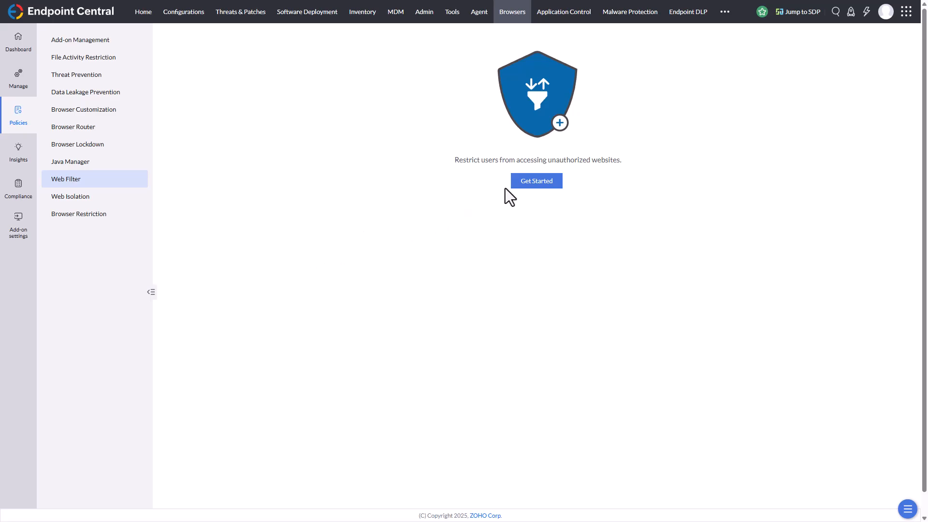
{"action": "left_click", "coordinate": [531, 183]}
{"action": "scroll", "coordinate": [424, 317], "scroll_direction": "down", "scroll_amount": 2}
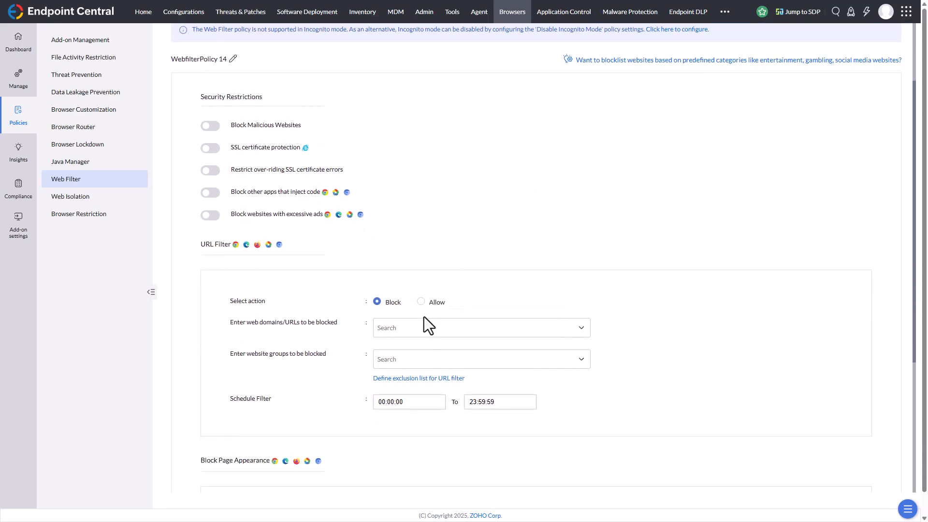
{"action": "scroll", "coordinate": [407, 324], "scroll_direction": "down", "scroll_amount": 3}
{"action": "scroll", "coordinate": [350, 339], "scroll_direction": "down", "scroll_amount": 2}
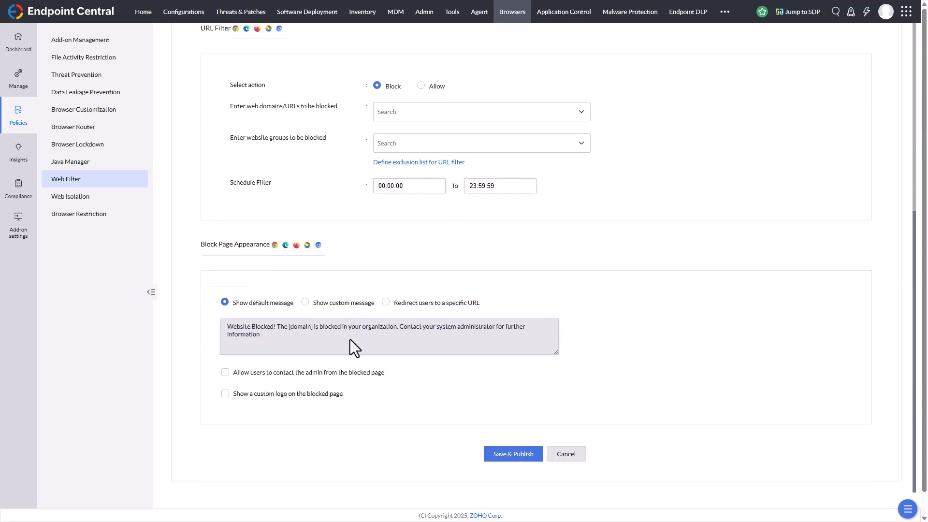
{"action": "scroll", "coordinate": [350, 339], "scroll_direction": "up", "scroll_amount": 6}
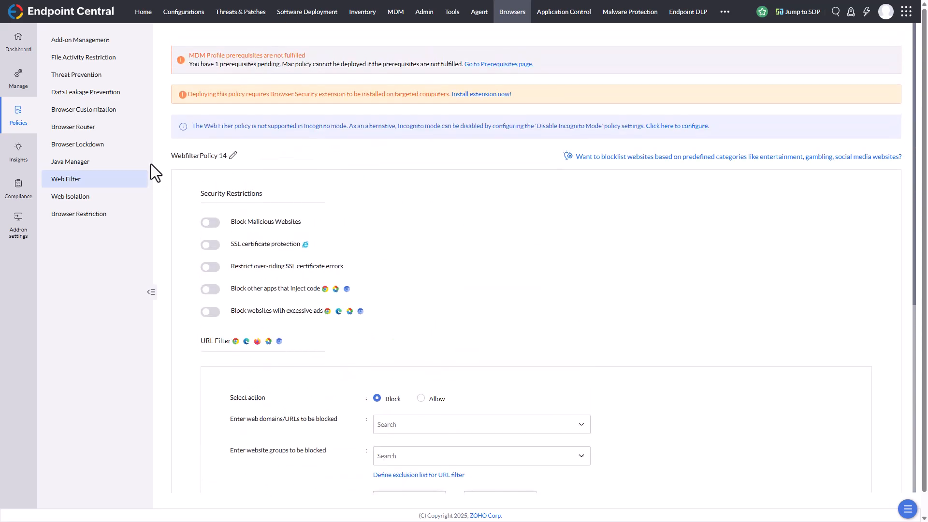
Start a new Web Isolation policy and examine its website selection, supported Windows versions and session options.
{"action": "left_click", "coordinate": [81, 200]}
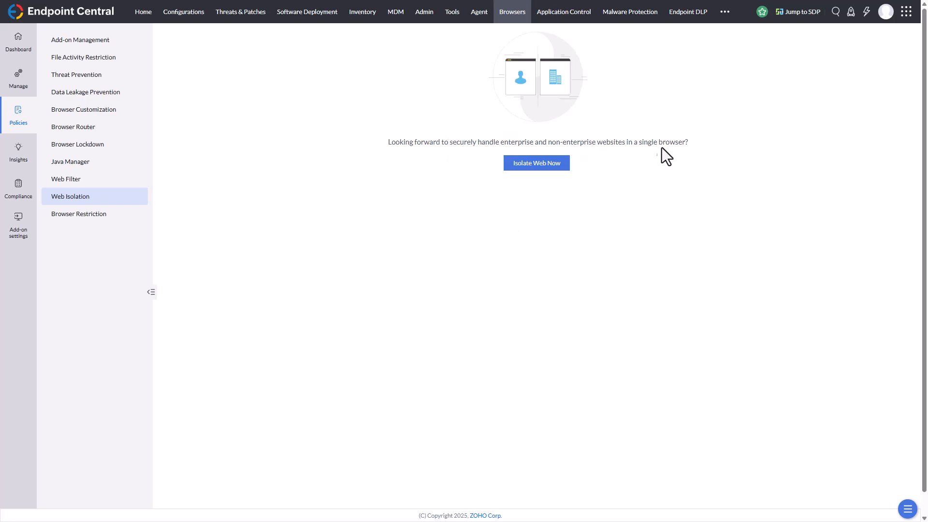
{"action": "left_click", "coordinate": [539, 166]}
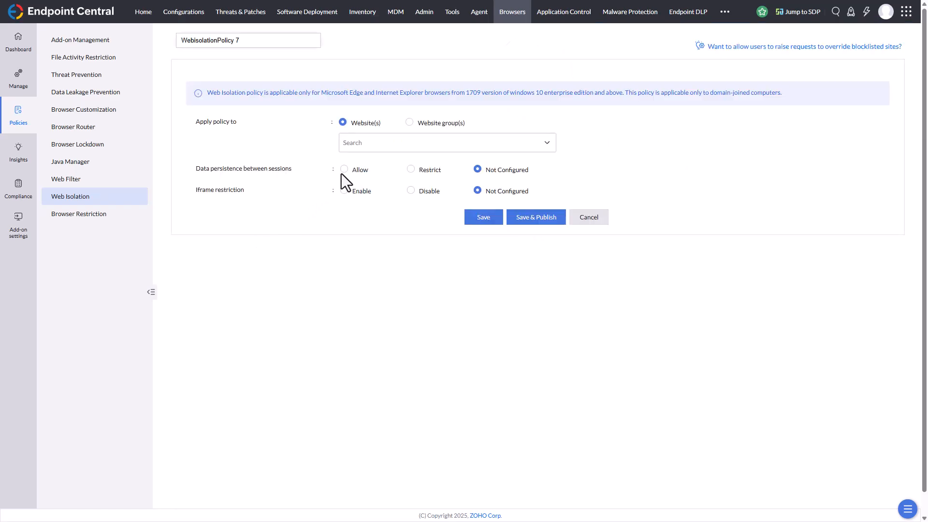
{"action": "left_click", "coordinate": [375, 143]}
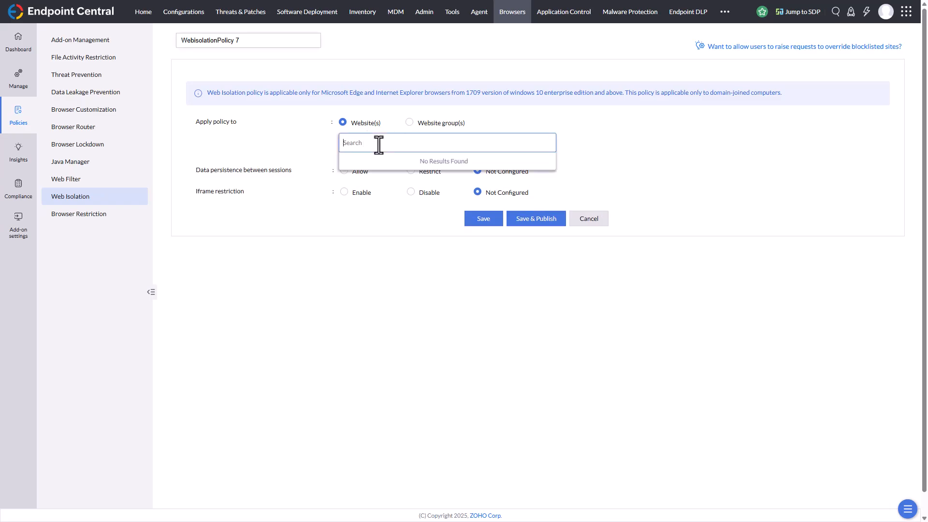
{"action": "left_click", "coordinate": [721, 112]}
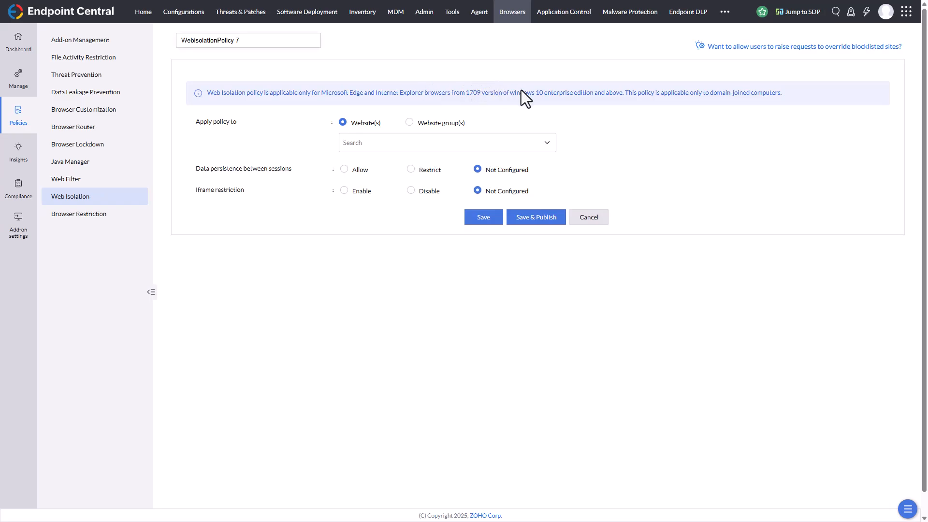
{"action": "left_click_drag", "start_coordinate": [466, 93], "coordinate": [517, 93]}
Start a new Browser Restriction policy that allowlists Google Chrome and Microsoft Edge (Legacy).
{"action": "left_click", "coordinate": [90, 216]}
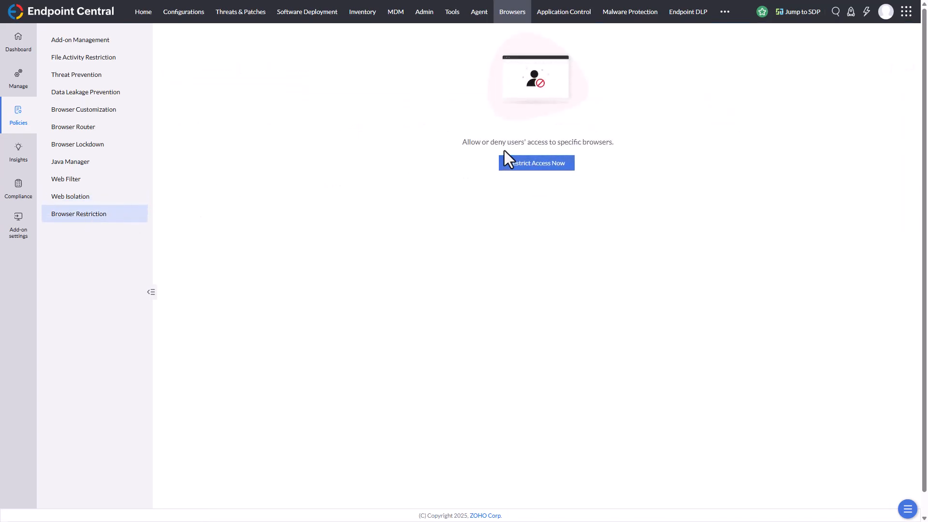
{"action": "left_click", "coordinate": [557, 177]}
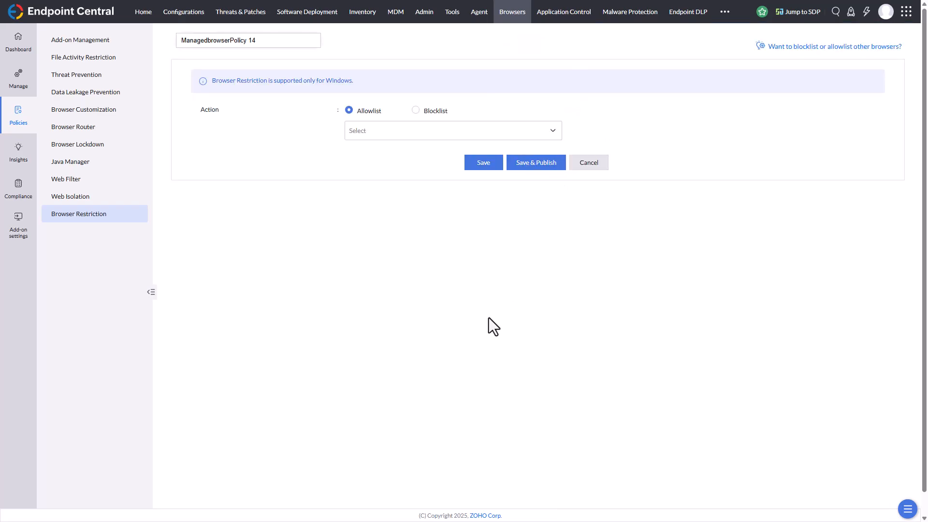
{"action": "left_click", "coordinate": [384, 131]}
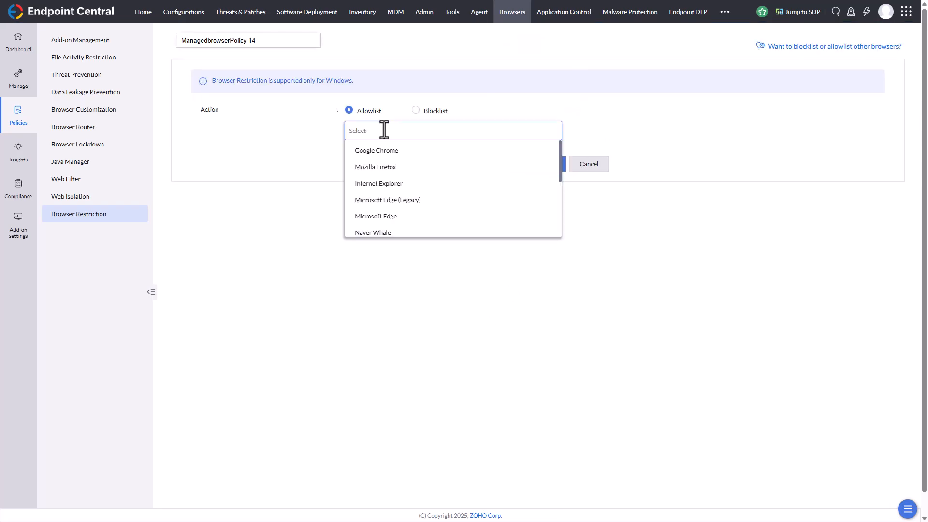
{"action": "left_click", "coordinate": [381, 151]}
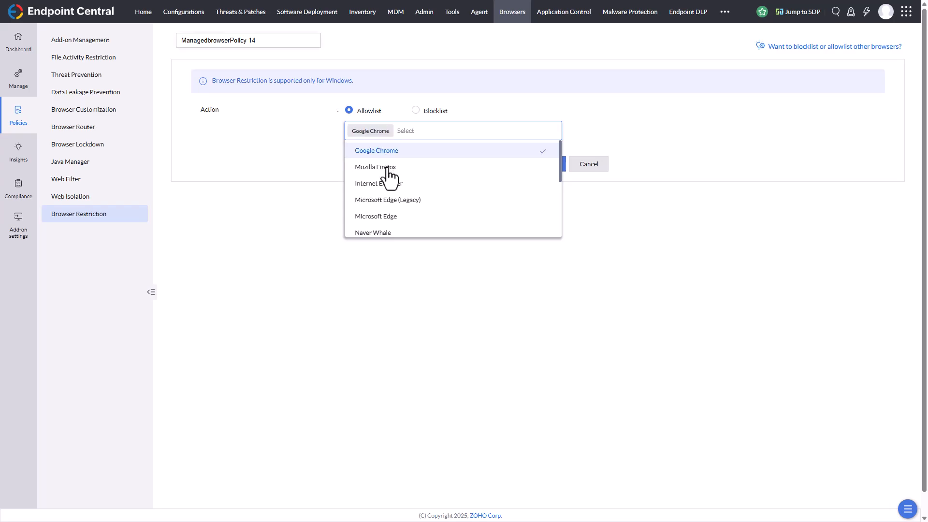
{"action": "left_click", "coordinate": [417, 202]}
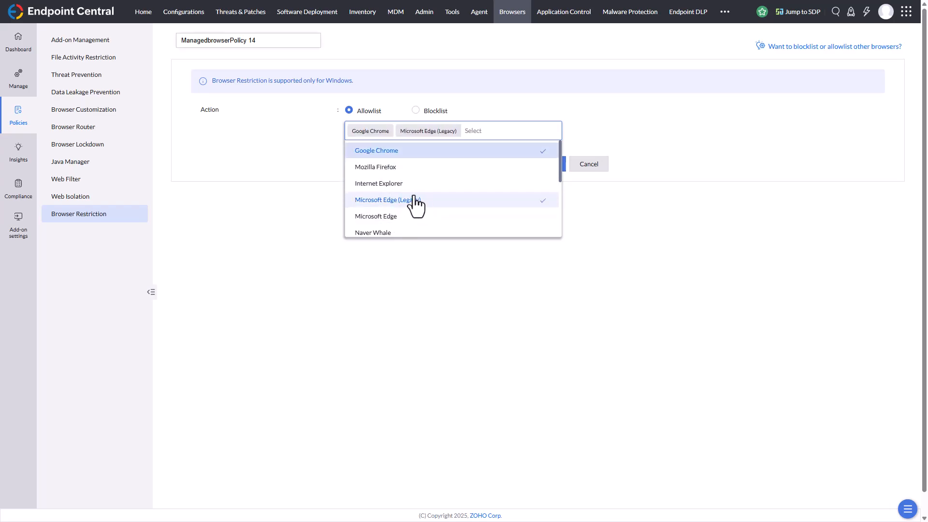
{"action": "left_click", "coordinate": [362, 118]}
{"action": "left_click", "coordinate": [359, 120]}
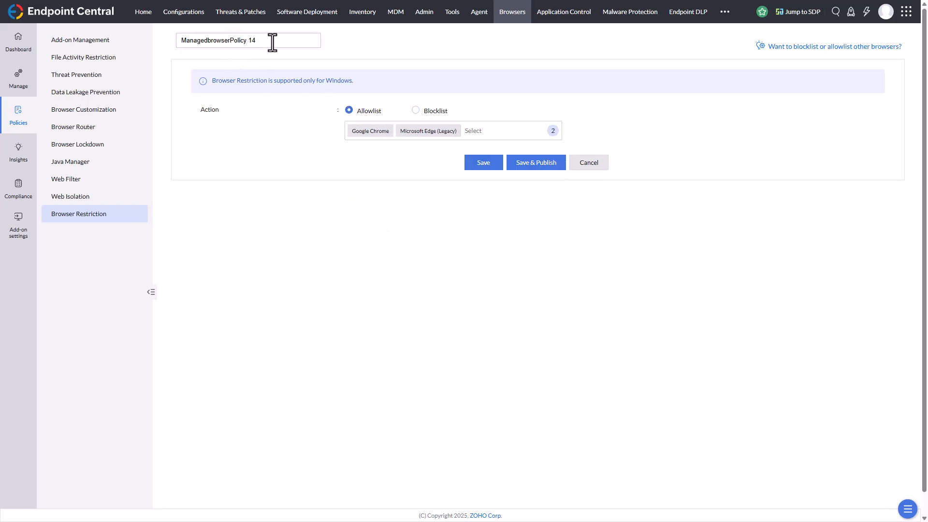
Name the restriction policy "Allow Browsers" and save it without publishing.
{"action": "left_click_drag", "start_coordinate": [270, 39], "coordinate": [57, 46]}
{"action": "type", "text": "Allow Browsers"}
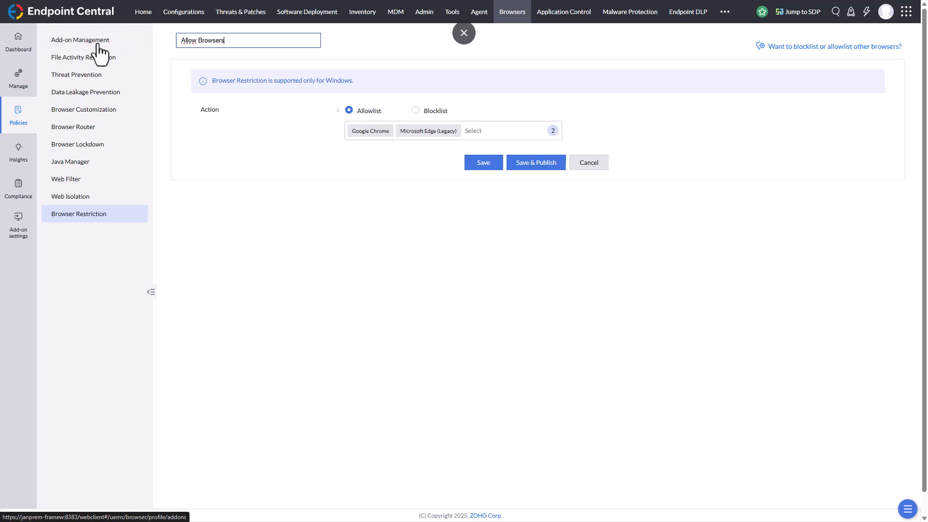
{"action": "left_click", "coordinate": [479, 168]}
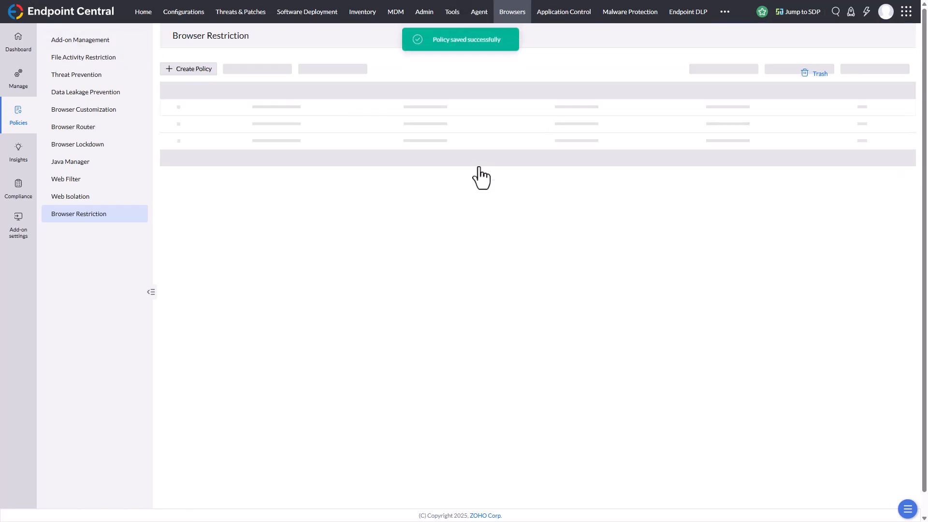
Create another Browser Restriction policy that blocklists Naver Whale, Coc Coc and Yandex.
{"action": "left_click", "coordinate": [209, 71]}
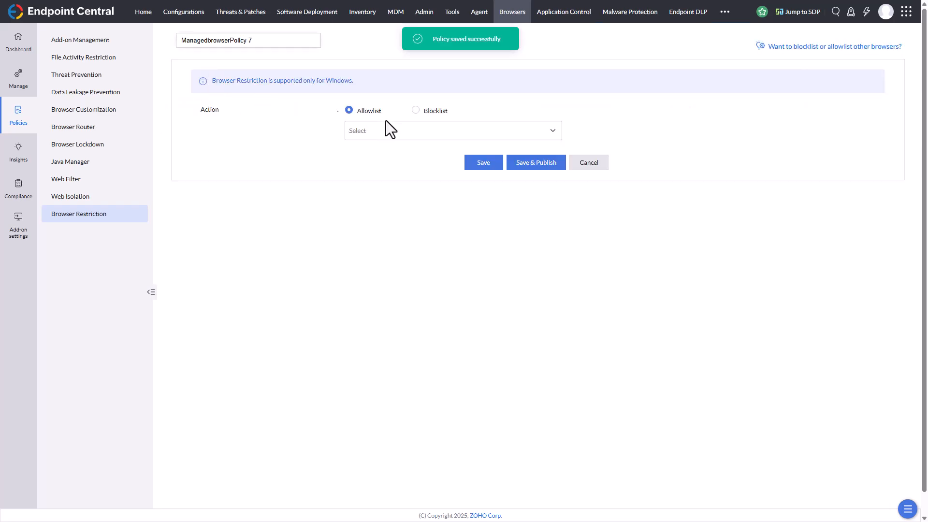
{"action": "left_click", "coordinate": [415, 111]}
{"action": "left_click", "coordinate": [414, 131]}
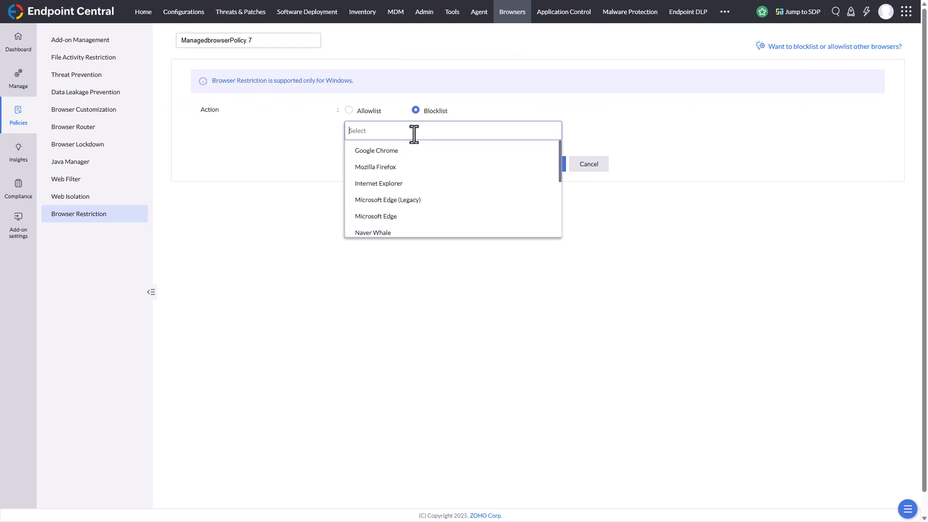
{"action": "scroll", "coordinate": [410, 196], "scroll_direction": "down", "scroll_amount": 1}
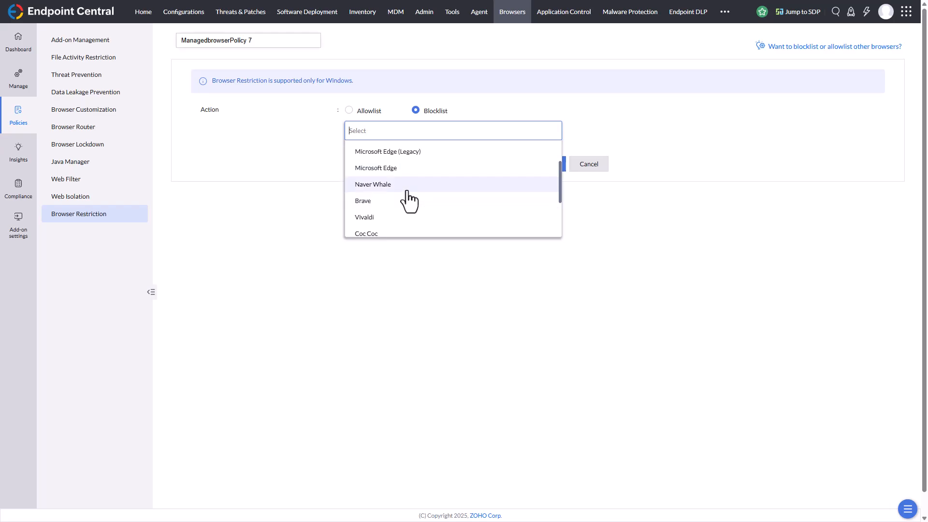
{"action": "left_click", "coordinate": [400, 184]}
{"action": "left_click", "coordinate": [390, 217]}
{"action": "scroll", "coordinate": [387, 208], "scroll_direction": "down", "scroll_amount": 1}
{"action": "left_click", "coordinate": [385, 197]}
{"action": "left_click", "coordinate": [384, 213]}
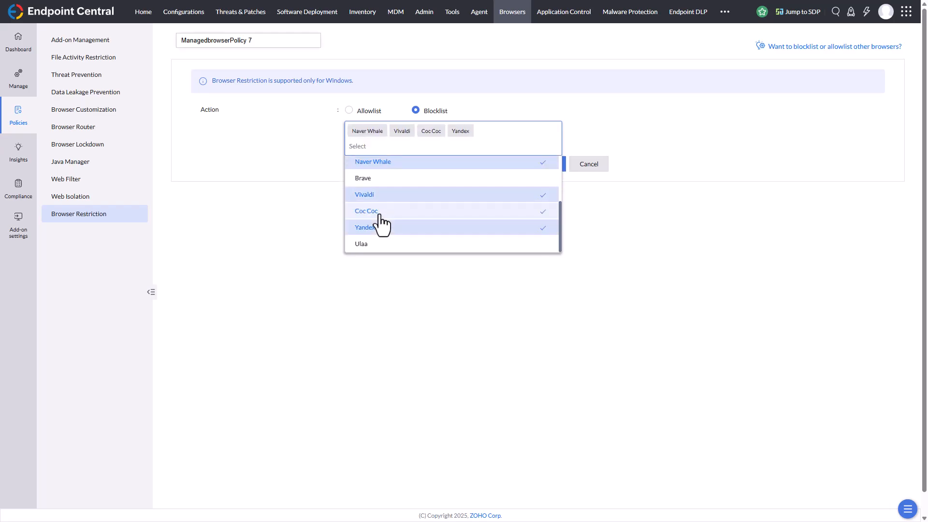
{"action": "scroll", "coordinate": [386, 234], "scroll_direction": "down", "scroll_amount": 1}
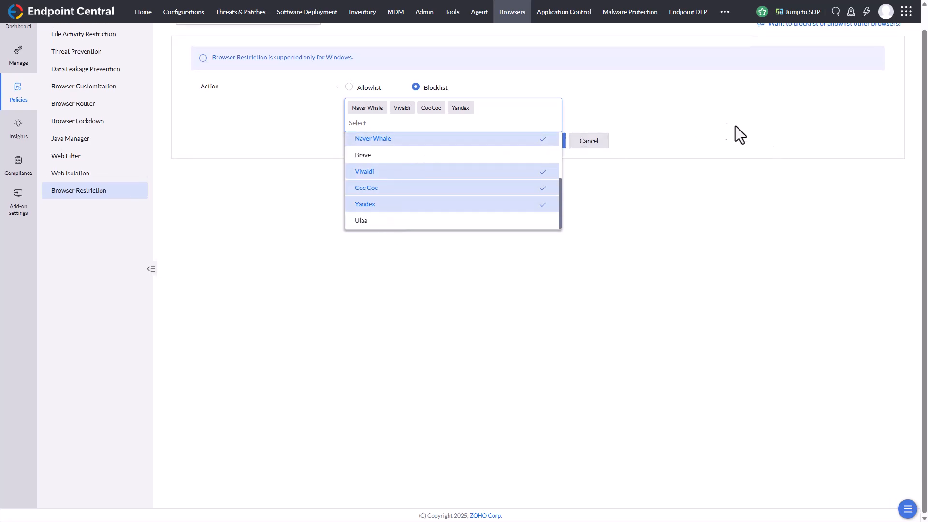
{"action": "left_click", "coordinate": [455, 172]}
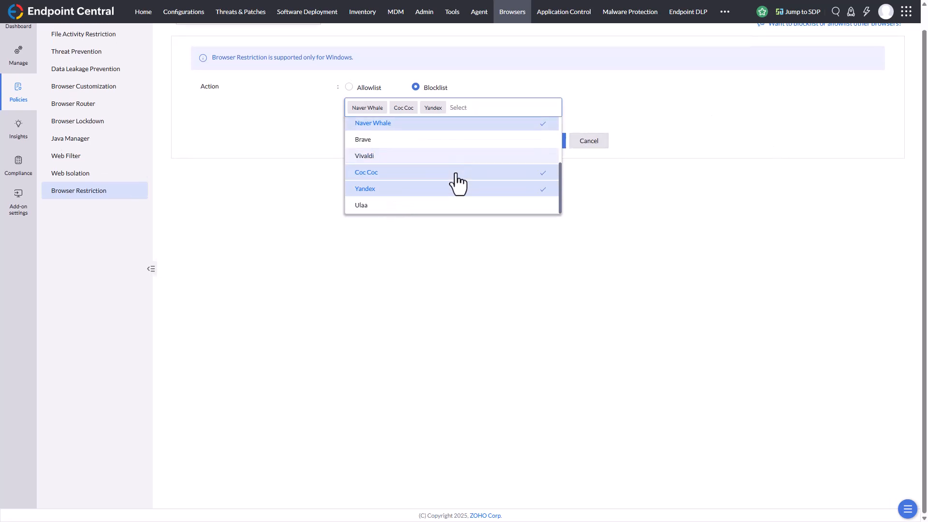
{"action": "left_click", "coordinate": [664, 100]}
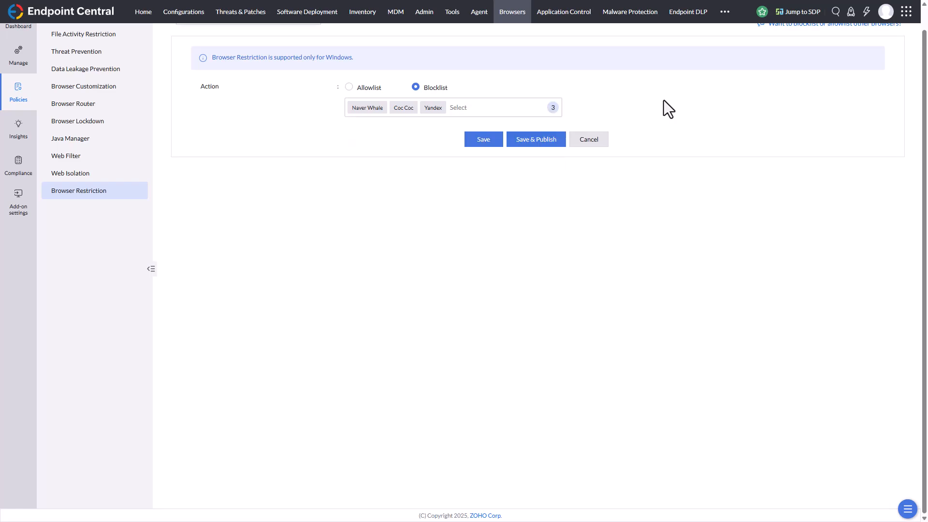
Name the blocklist policy "Block Browsers" and save it without publishing.
{"action": "scroll", "coordinate": [257, 45], "scroll_direction": "up", "scroll_amount": 1}
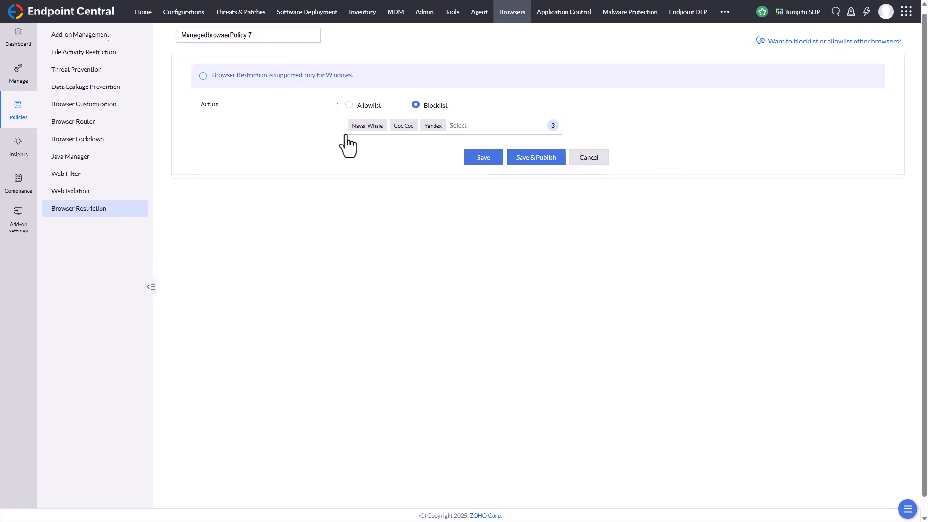
{"action": "double_click", "coordinate": [250, 40]}
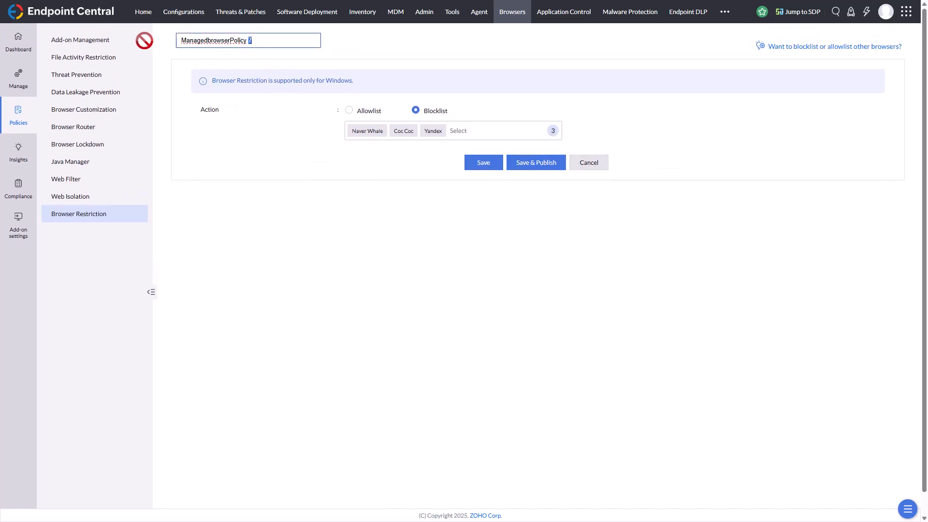
{"action": "key", "text": "ctrl+a"}
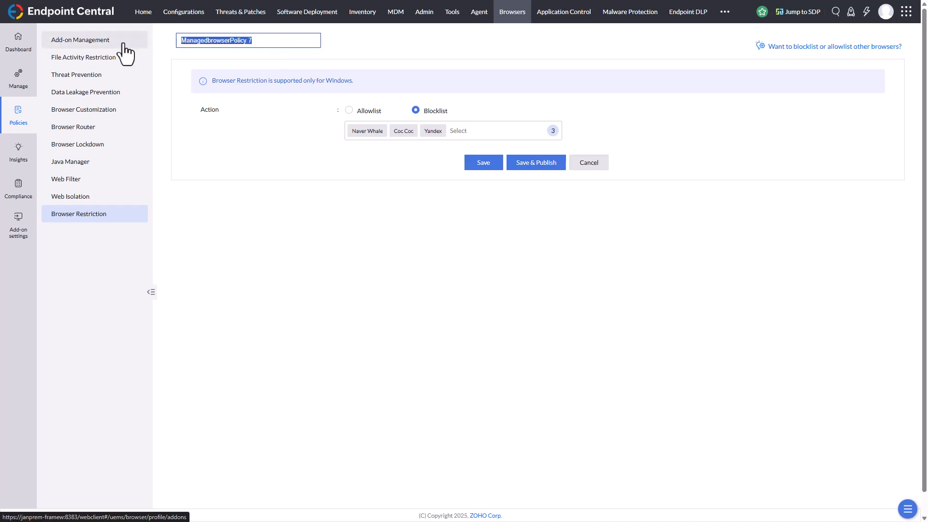
{"action": "type", "text": "Block Browsers"}
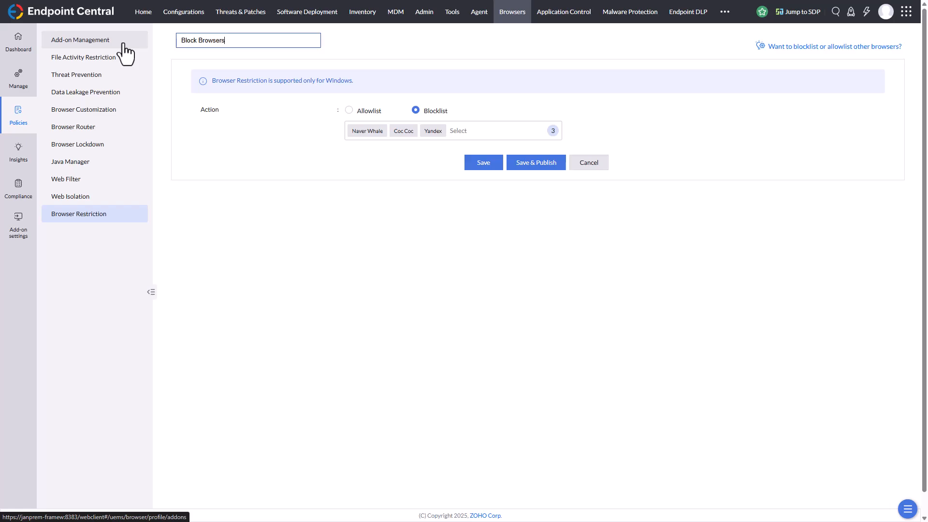
{"action": "left_click", "coordinate": [482, 164]}
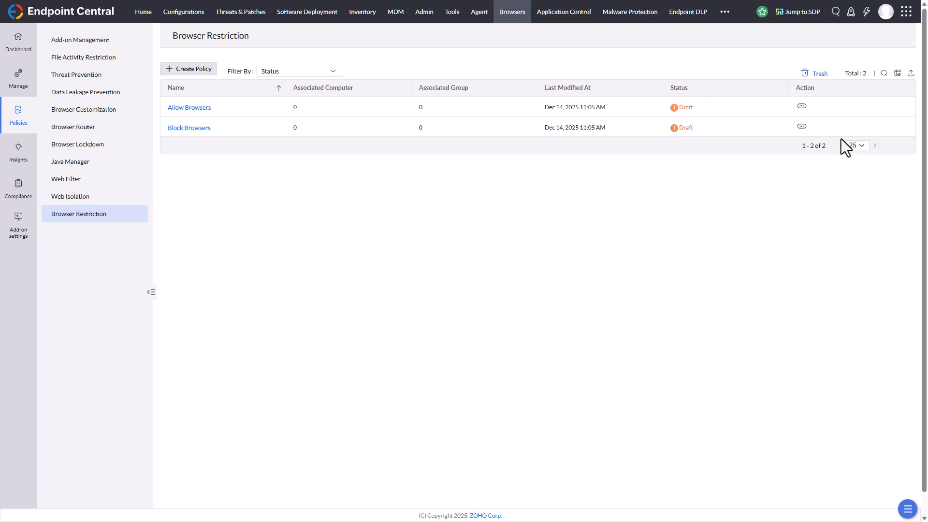
Check which actions are available for the Allow Browsers policy.
{"action": "left_click", "coordinate": [802, 106]}
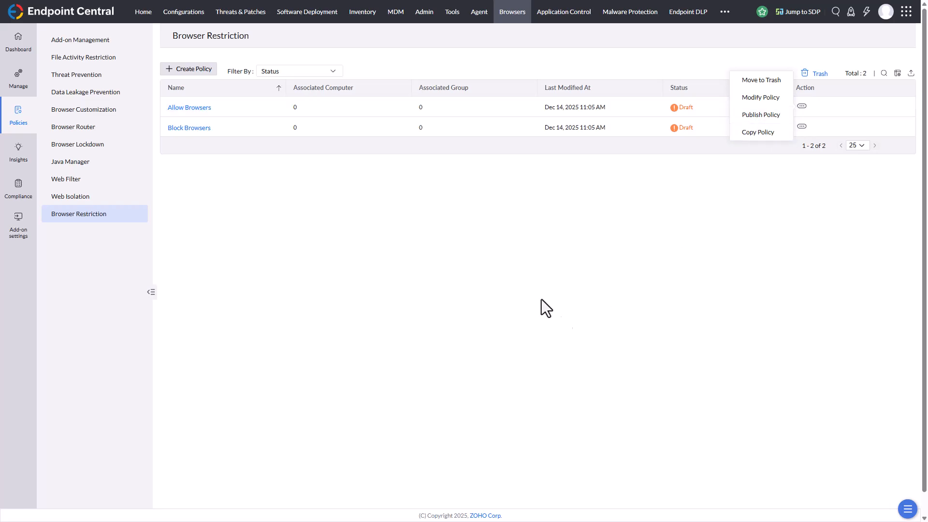
{"action": "left_click", "coordinate": [503, 254]}
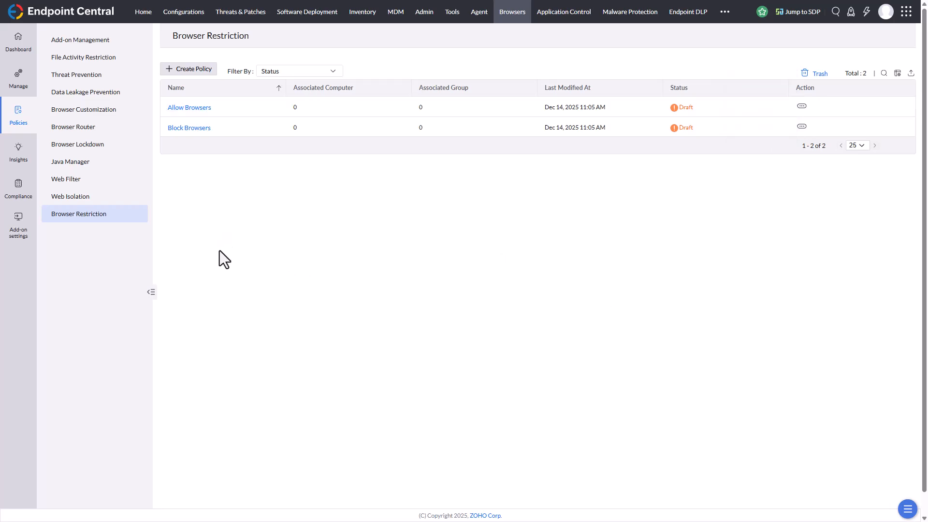
Review the browser insights dashboard and look through the vulnerability overview of all detected browsers.
{"action": "left_click", "coordinate": [14, 150]}
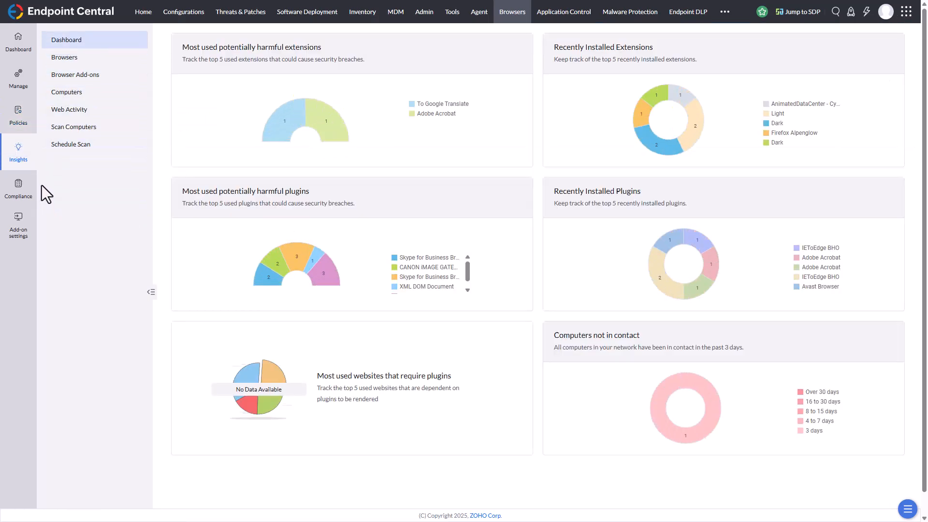
{"action": "left_click", "coordinate": [70, 59]}
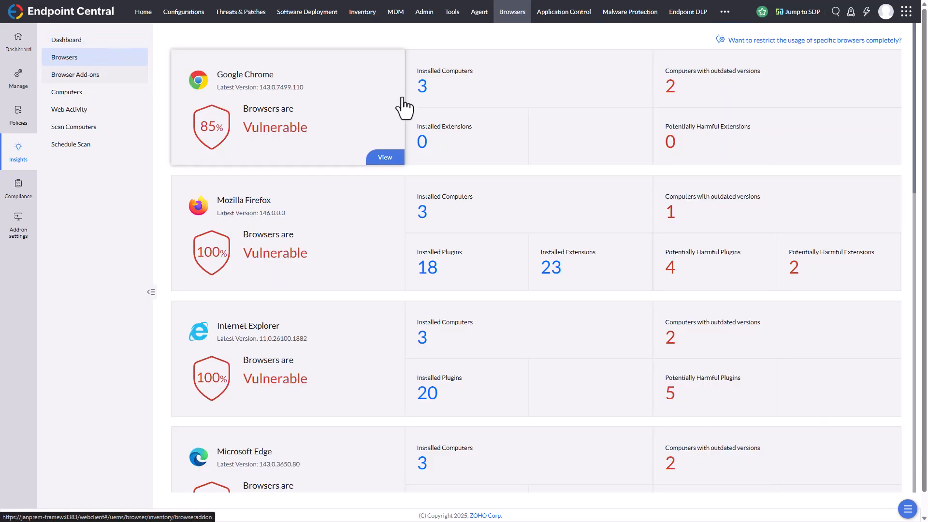
{"action": "scroll", "coordinate": [259, 286], "scroll_direction": "down", "scroll_amount": 12}
{"action": "scroll", "coordinate": [265, 243], "scroll_direction": "down", "scroll_amount": 3}
{"action": "scroll", "coordinate": [264, 244], "scroll_direction": "down", "scroll_amount": 5}
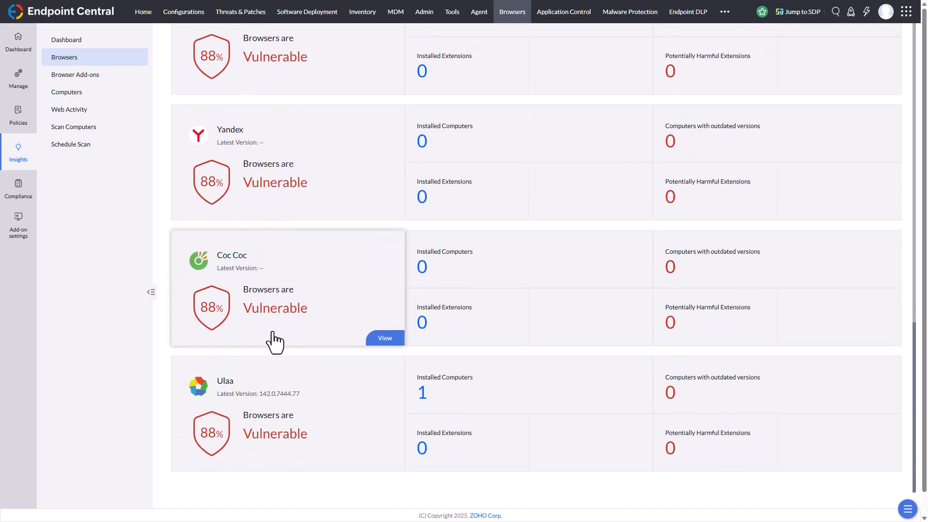
{"action": "scroll", "coordinate": [275, 344], "scroll_direction": "down", "scroll_amount": 1}
{"action": "scroll", "coordinate": [274, 343], "scroll_direction": "up", "scroll_amount": 20}
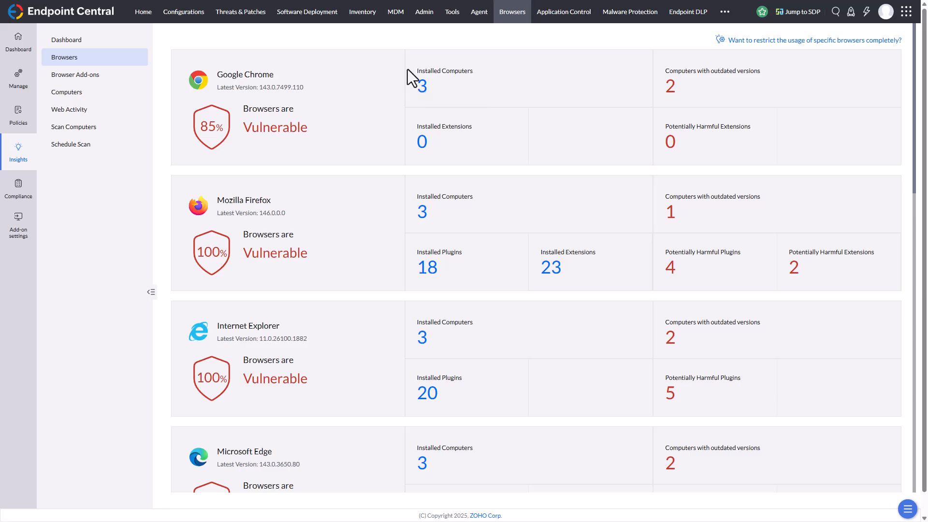
Open the Mozilla Firefox insights and inspect its plugins, computers and extensions.
{"action": "left_click", "coordinate": [430, 274]}
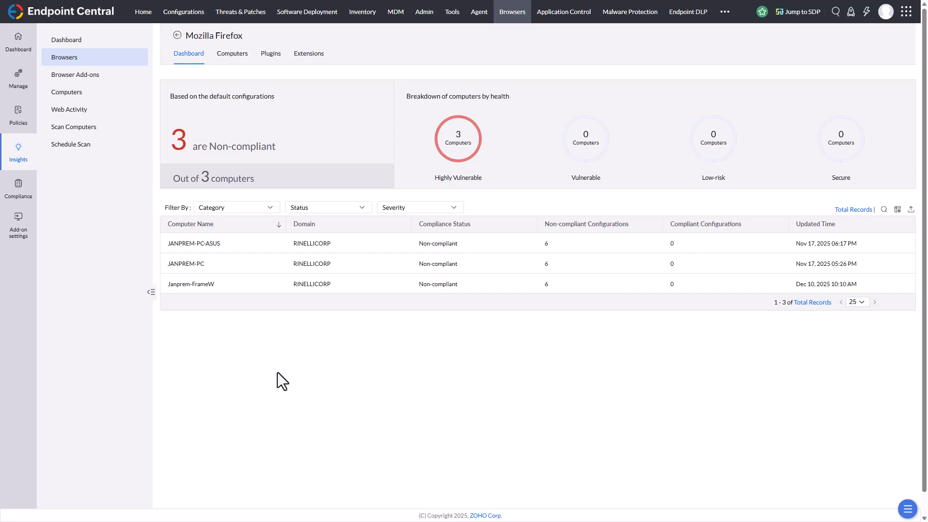
{"action": "left_click", "coordinate": [271, 58]}
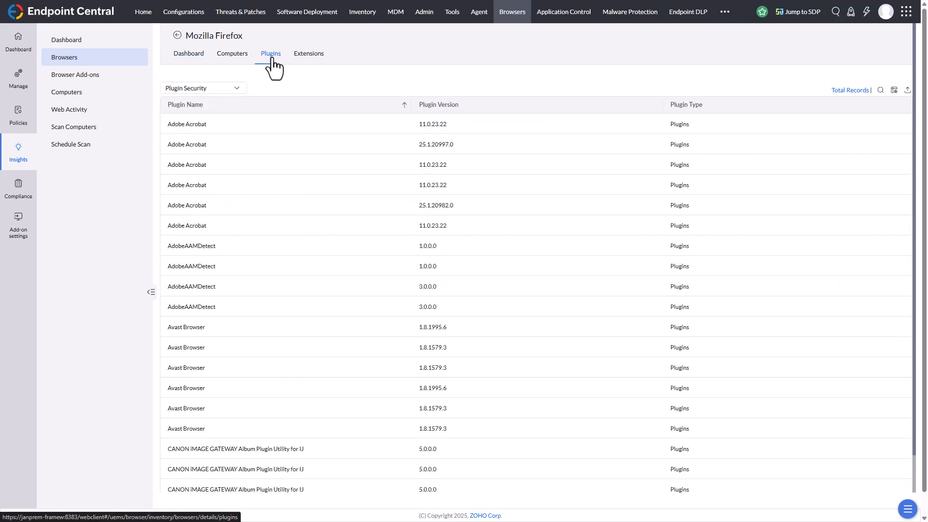
{"action": "left_click", "coordinate": [239, 68]}
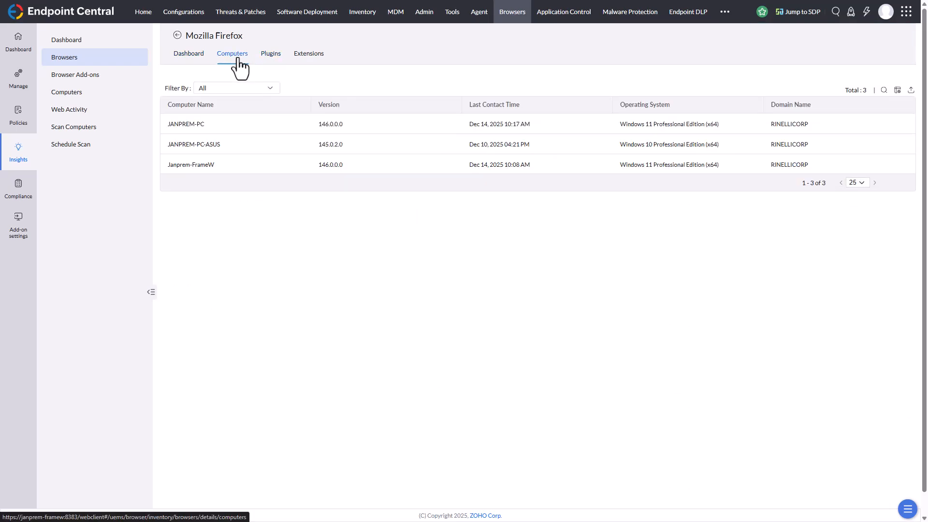
{"action": "left_click", "coordinate": [308, 67]}
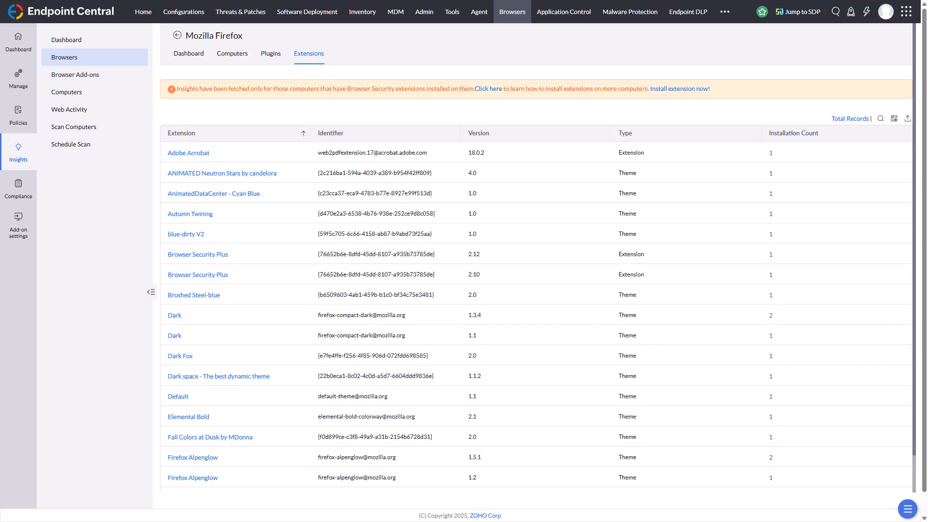
Look through the computer groups, the extension repository and the add-on management policies.
{"action": "left_click", "coordinate": [22, 79]}
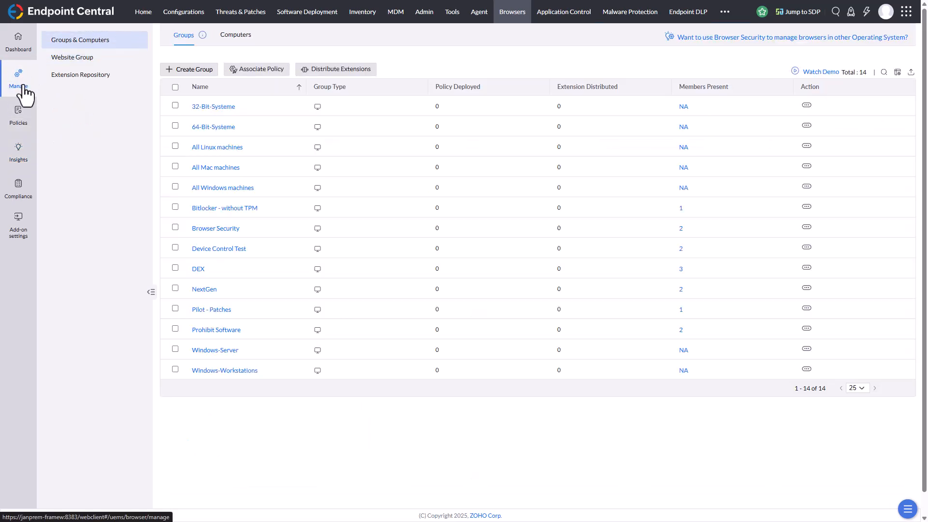
{"action": "left_click", "coordinate": [63, 75]}
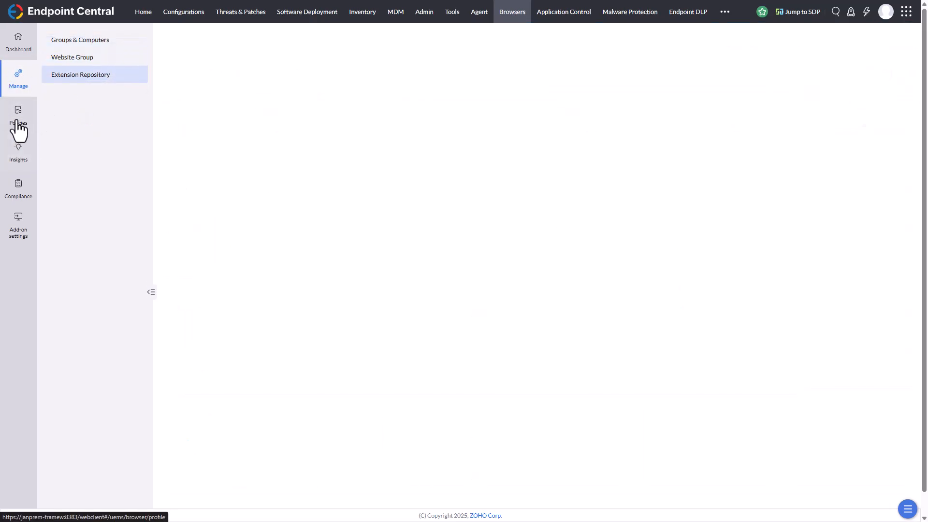
{"action": "left_click", "coordinate": [20, 119]}
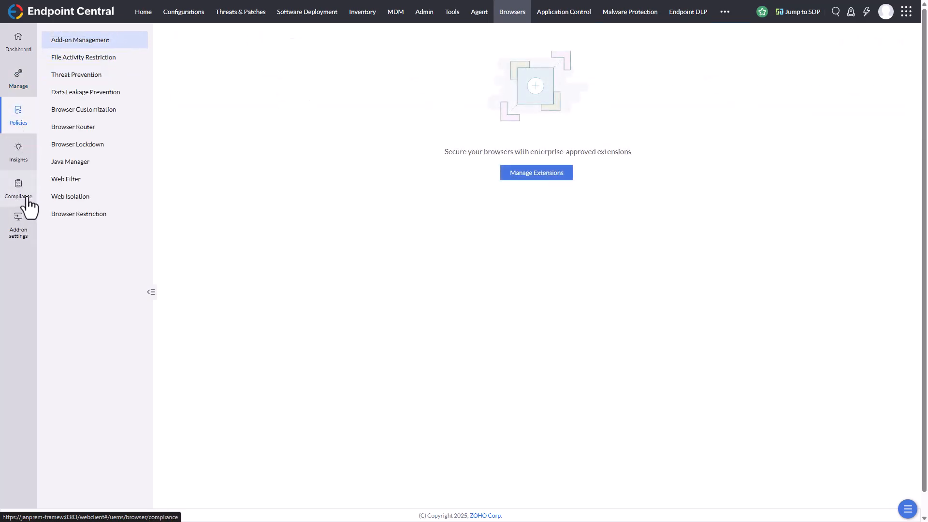
{"action": "left_click", "coordinate": [25, 198]}
Review the browser insights on add-ons, managed computers and web activity.
{"action": "left_click", "coordinate": [25, 156]}
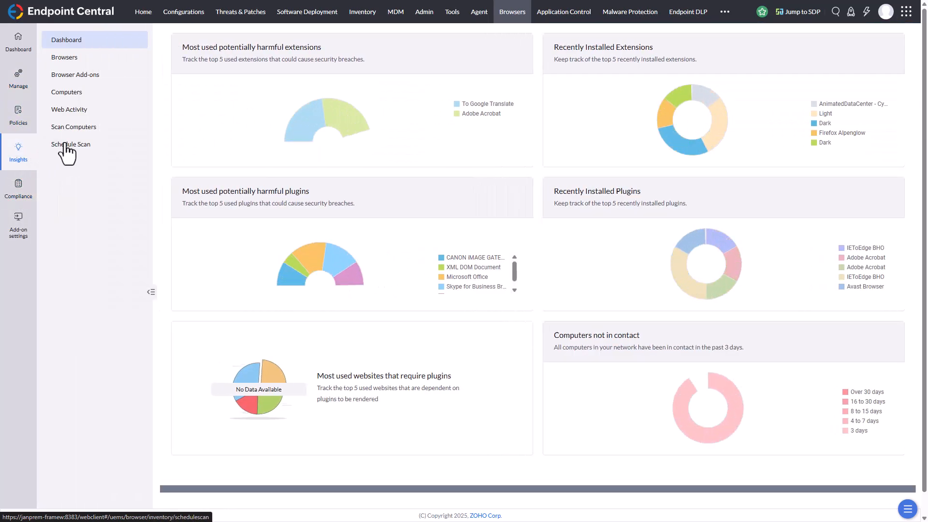
{"action": "left_click", "coordinate": [87, 76]}
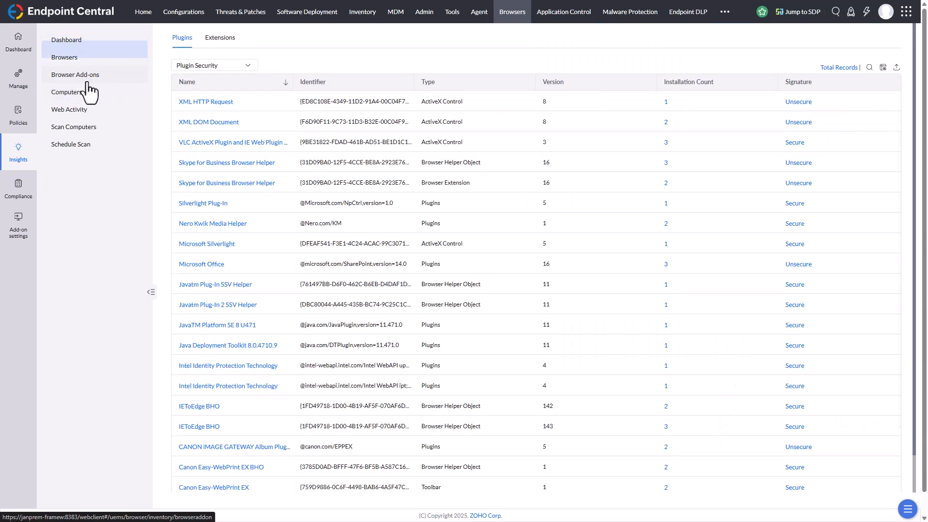
{"action": "left_click", "coordinate": [83, 95]}
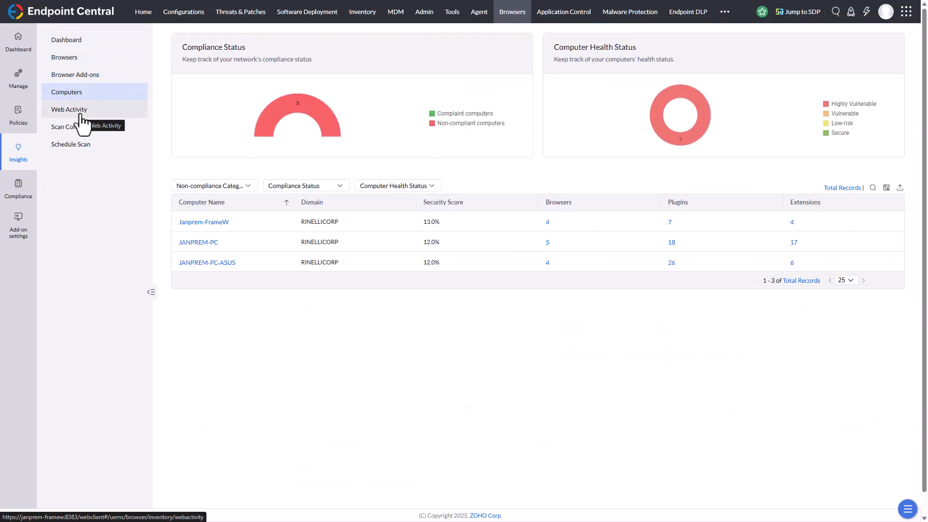
{"action": "left_click", "coordinate": [82, 120]}
Start a browser scan on the computer JANPREM-PC.
{"action": "left_click", "coordinate": [82, 128]}
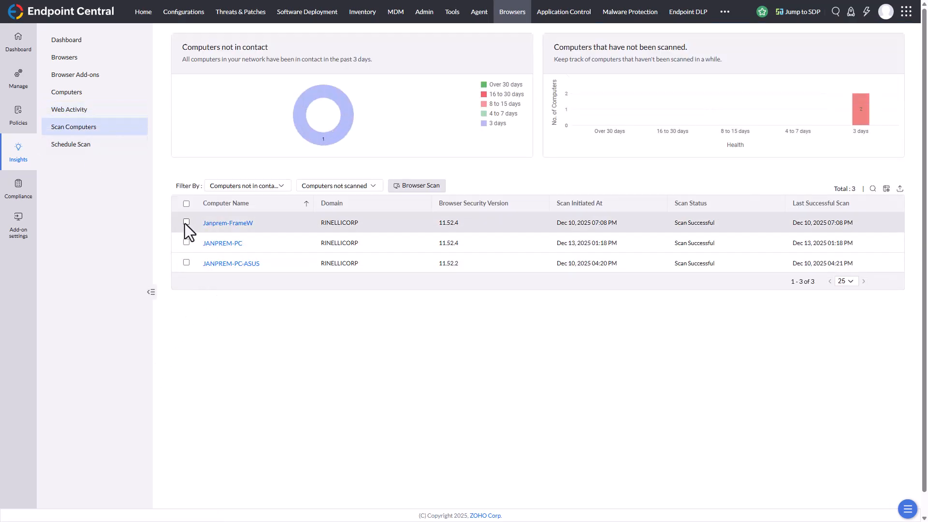
{"action": "left_click", "coordinate": [187, 242]}
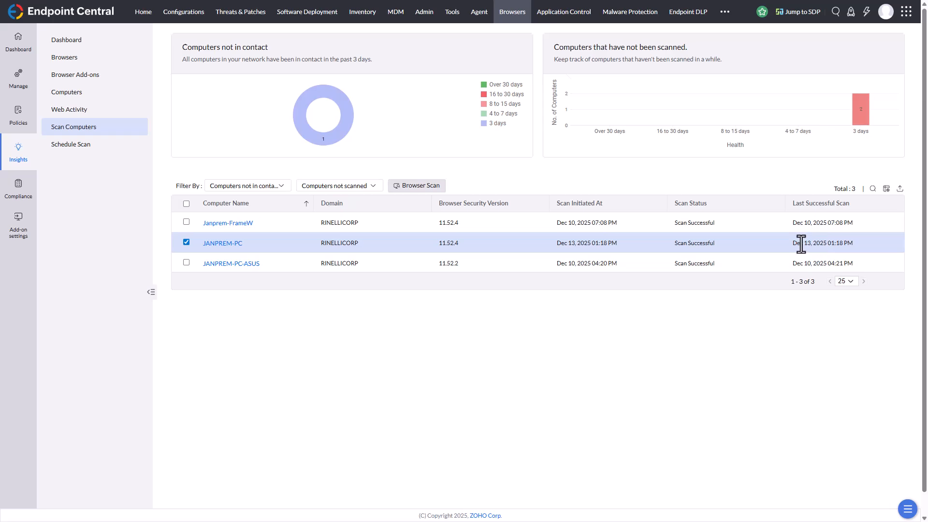
{"action": "left_click", "coordinate": [420, 186]}
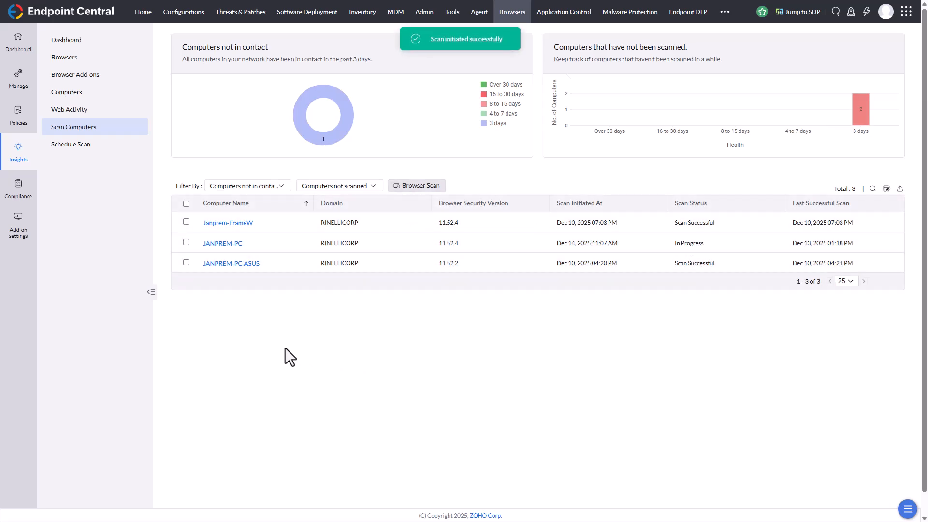
Schedule a daily computer scan starting 12/14/2025 at 12:00, performed every day, and save the schedule.
{"action": "left_click", "coordinate": [69, 148]}
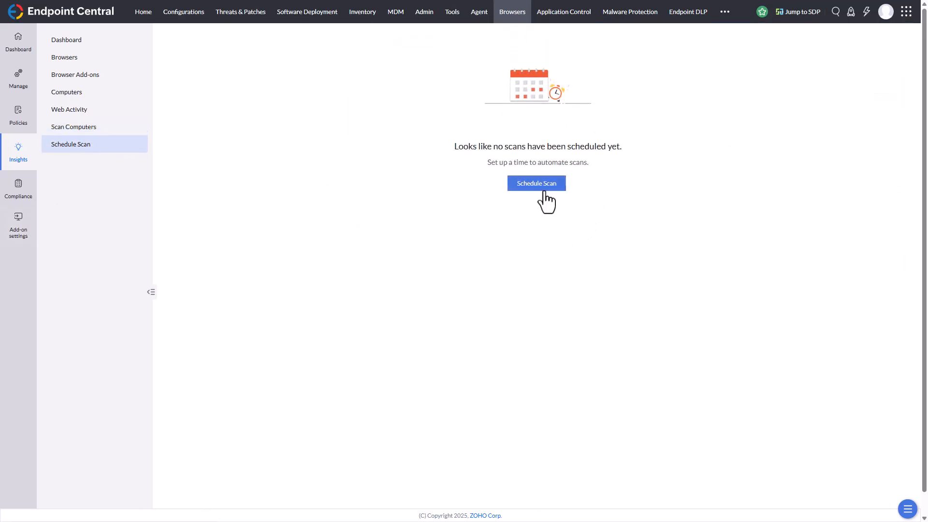
{"action": "left_click", "coordinate": [543, 192]}
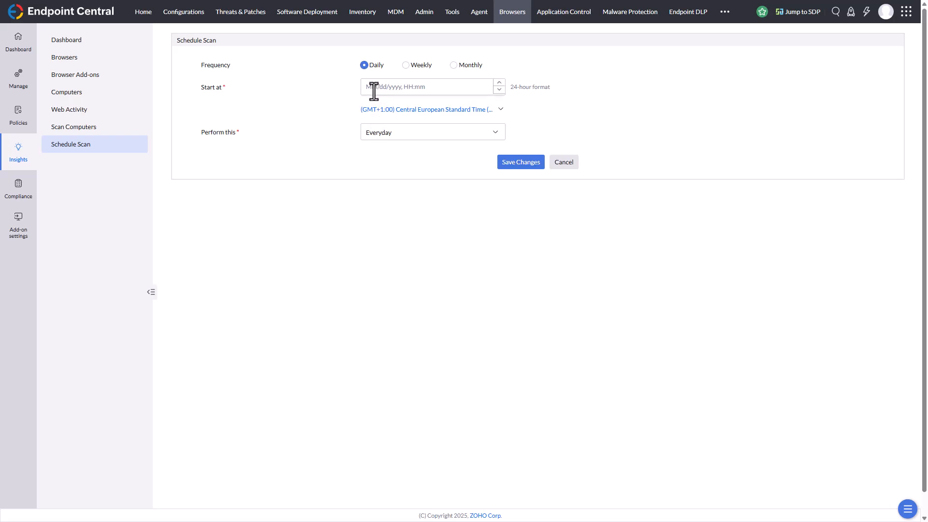
{"action": "left_click", "coordinate": [370, 88]}
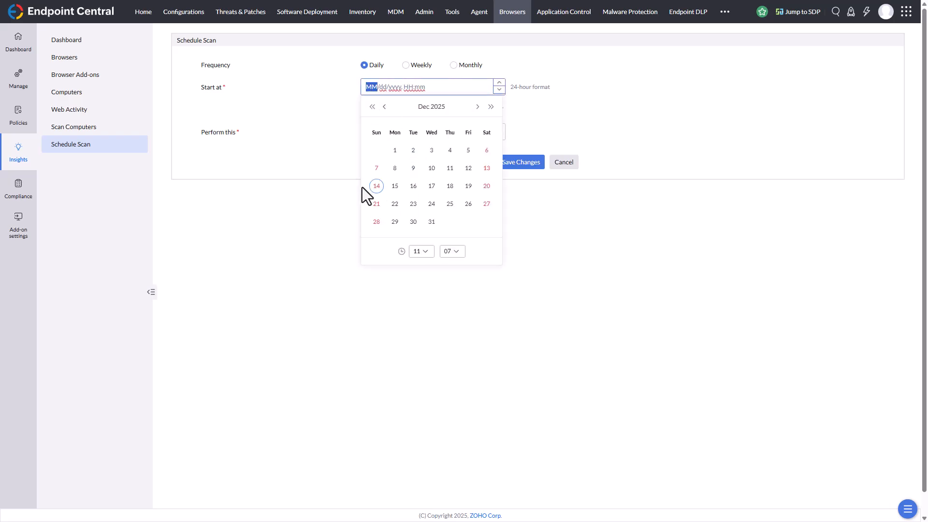
{"action": "left_click", "coordinate": [377, 186]}
{"action": "left_click", "coordinate": [407, 89]}
{"action": "left_click", "coordinate": [425, 251]}
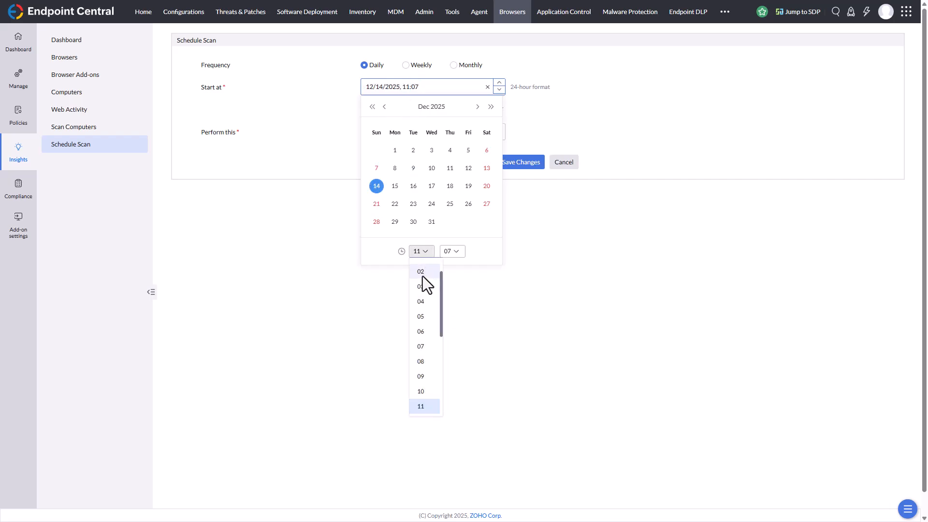
{"action": "scroll", "coordinate": [422, 343], "scroll_direction": "down", "scroll_amount": 2}
{"action": "left_click", "coordinate": [427, 373]}
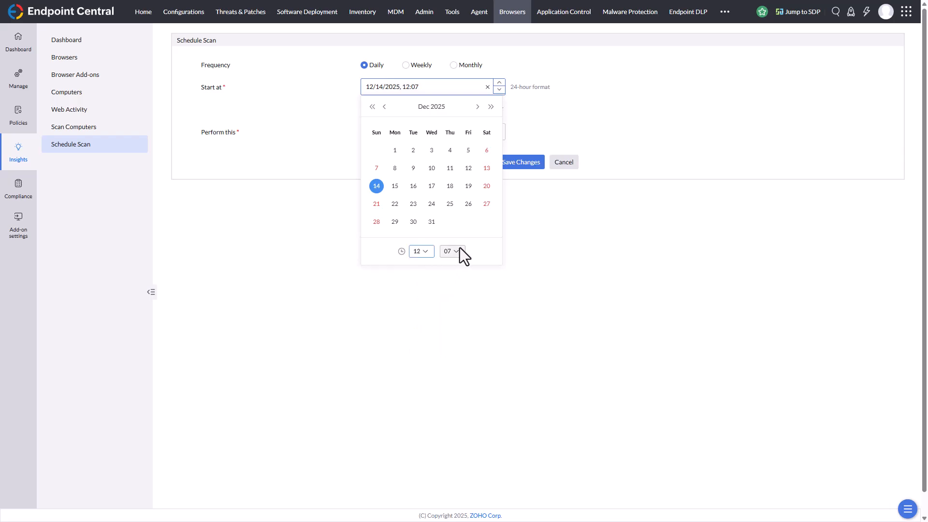
{"action": "left_click", "coordinate": [458, 254]}
{"action": "left_click", "coordinate": [458, 268]}
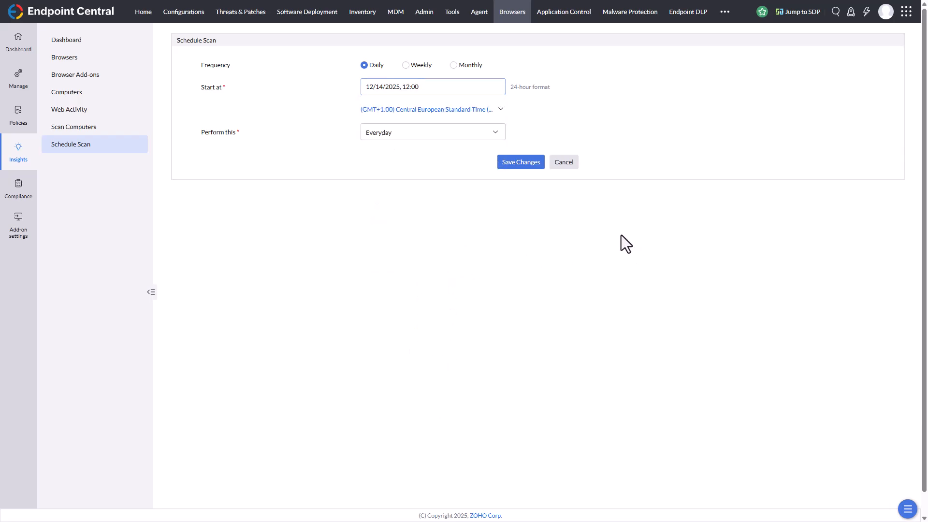
{"action": "left_click", "coordinate": [522, 164]}
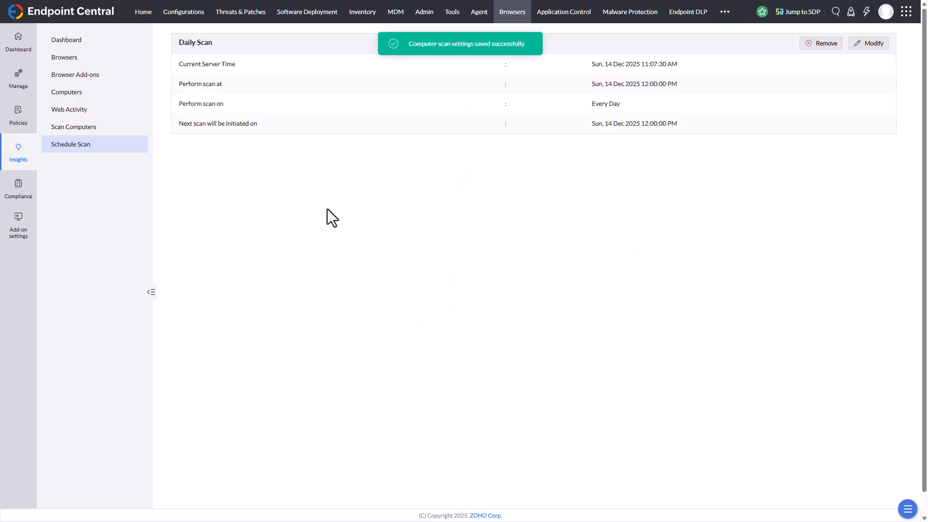
Examine the BSP Default Compliance results by computers and by configurations, including the computers affected by the certificate error over-ride problem.
{"action": "left_click", "coordinate": [23, 197]}
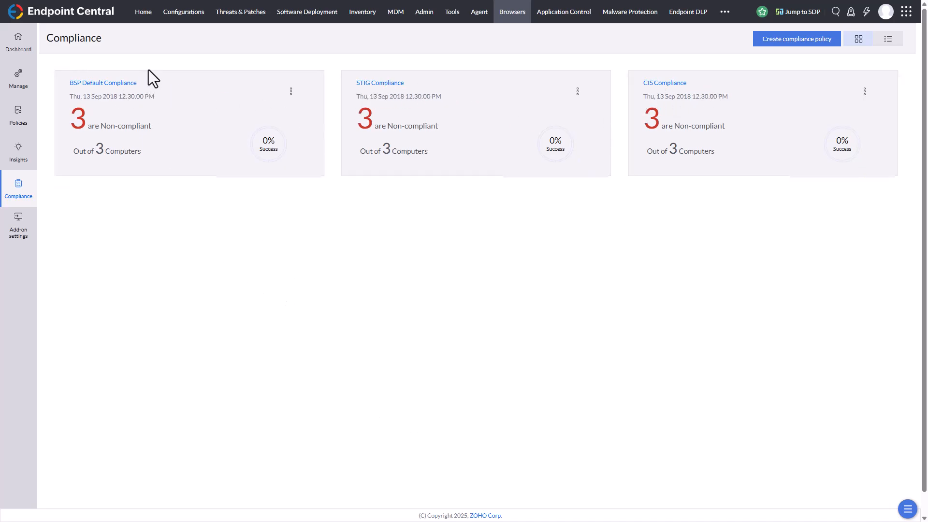
{"action": "left_click", "coordinate": [303, 172]}
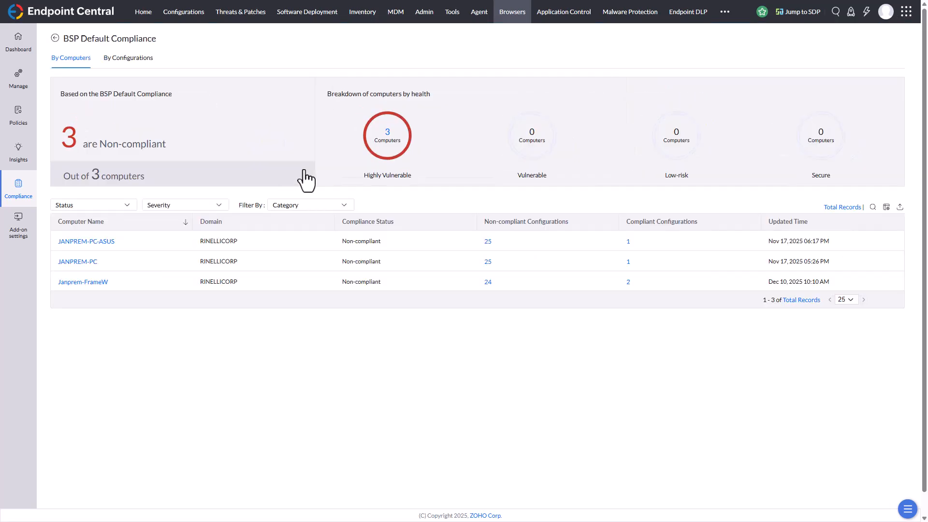
{"action": "left_click", "coordinate": [144, 58]}
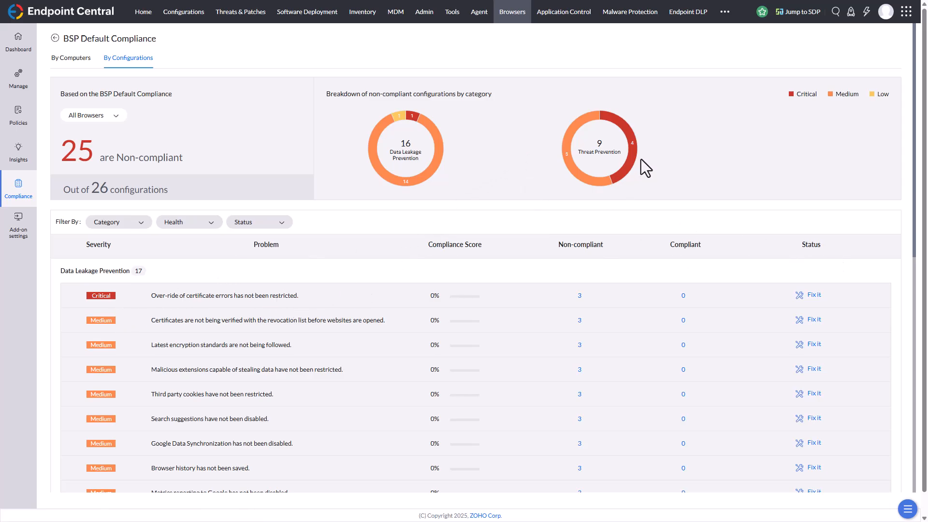
{"action": "left_click", "coordinate": [271, 305]}
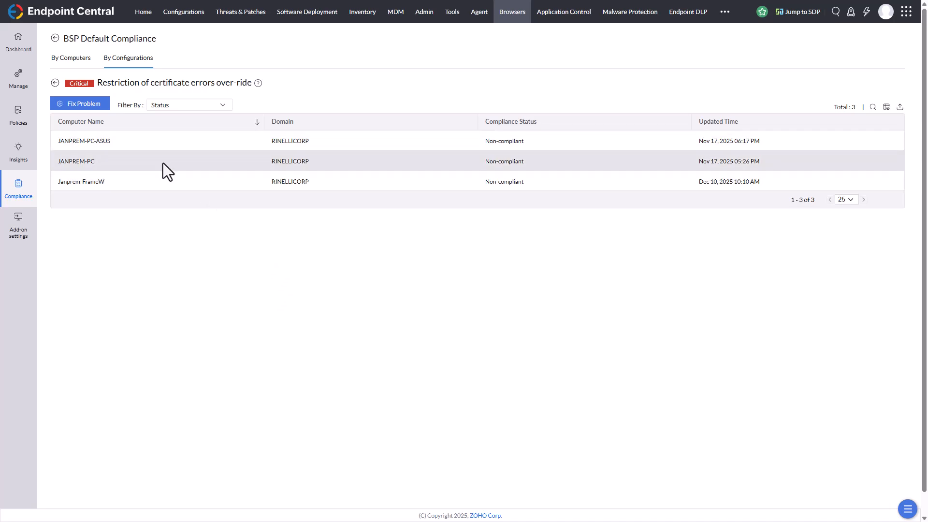
{"action": "left_click", "coordinate": [54, 38]}
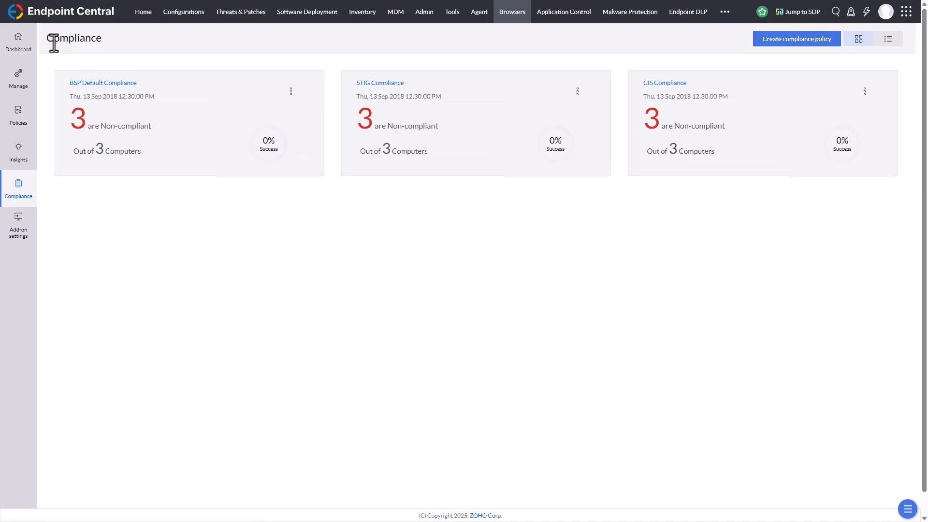
Reopen the BSP Default Compliance configurations and check the fix option for the unrestricted over-ride of certificate errors.
{"action": "left_click", "coordinate": [303, 169]}
{"action": "mouse_move", "coordinate": [373, 169]}
{"action": "left_click", "coordinate": [127, 59]}
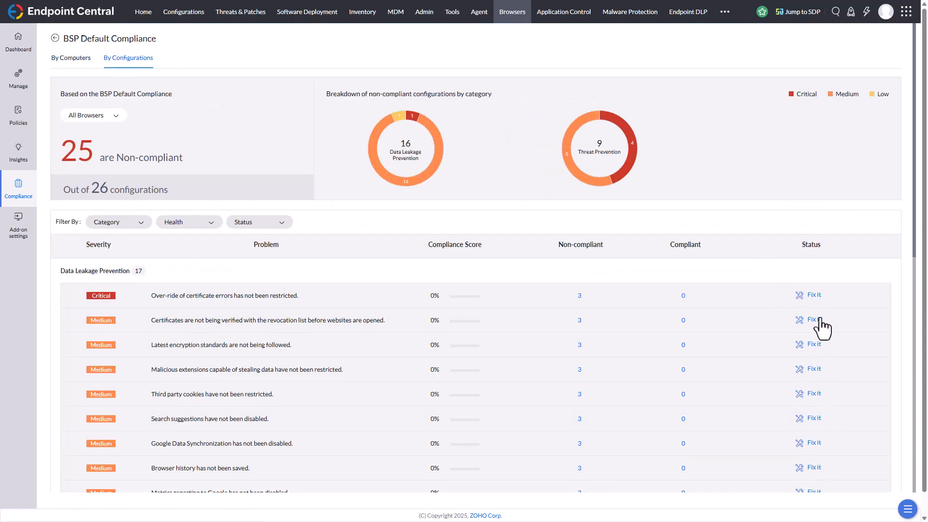
{"action": "left_click", "coordinate": [814, 296]}
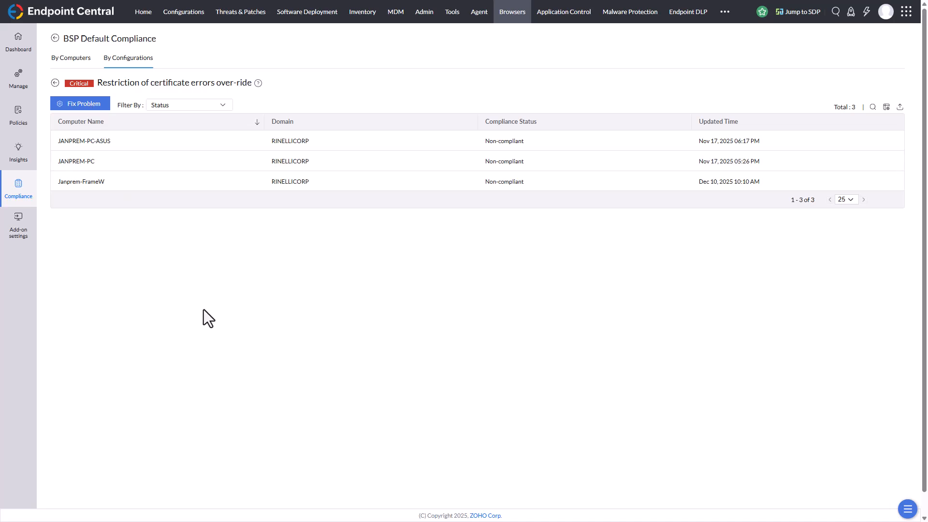
{"action": "left_click", "coordinate": [55, 38]}
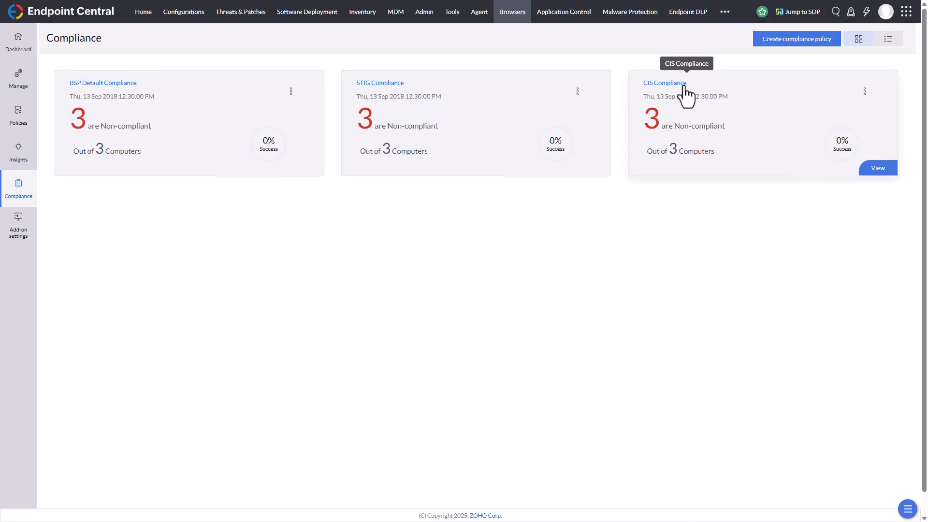
Review the STIG Compliance results by configurations and return to the compliance overview.
{"action": "left_click", "coordinate": [578, 167]}
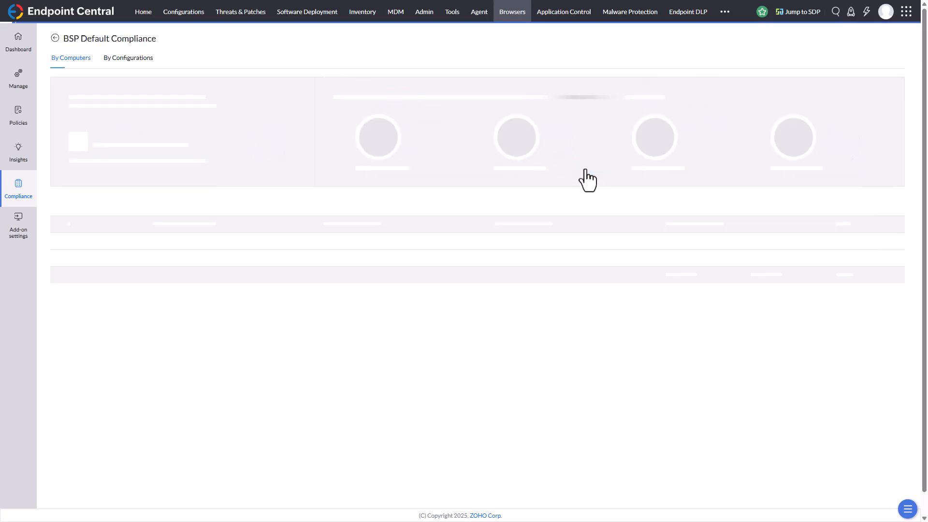
{"action": "left_click", "coordinate": [122, 60]}
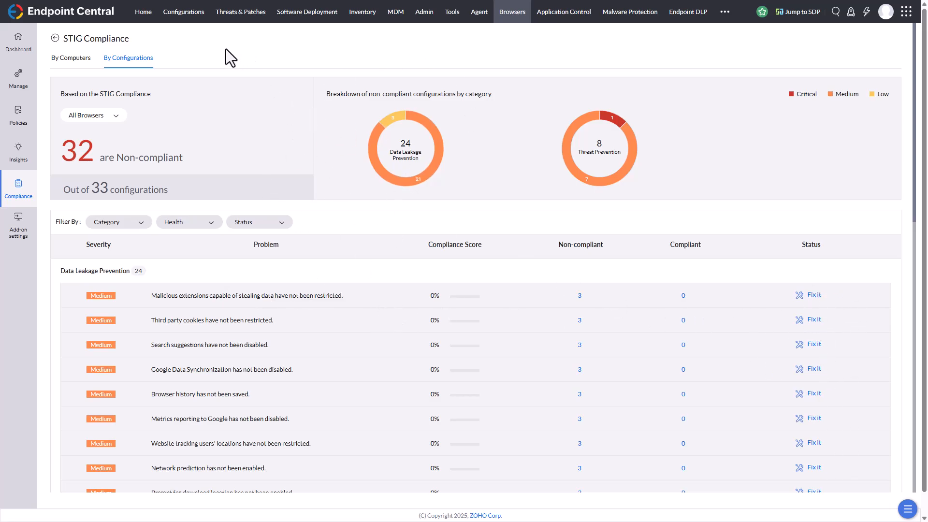
{"action": "left_click", "coordinate": [56, 37]}
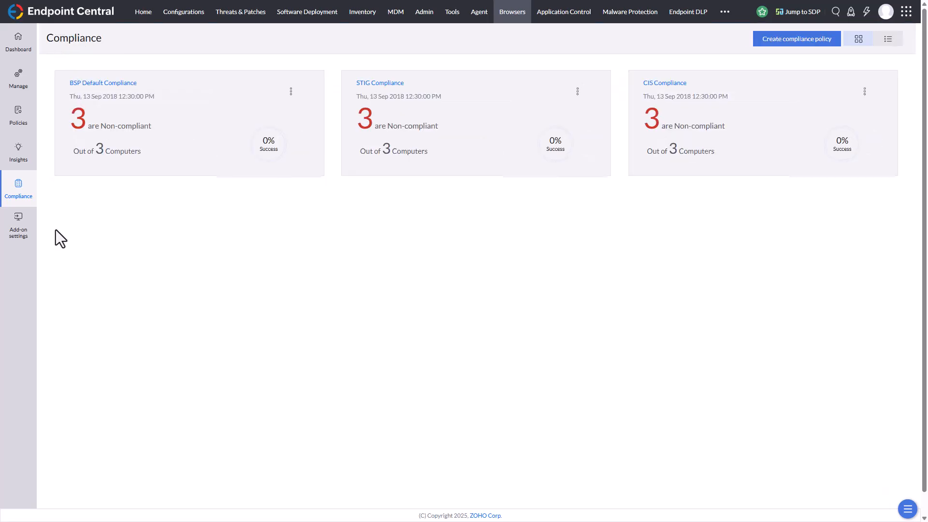
Check the Browser Security add-on settings and return to the main browser security dashboard.
{"action": "left_click", "coordinate": [27, 237]}
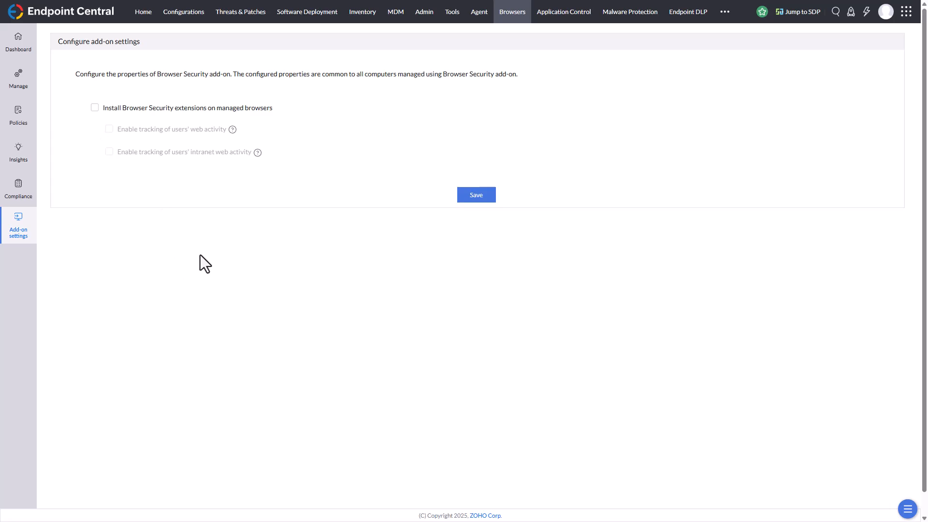
{"action": "left_click", "coordinate": [18, 42]}
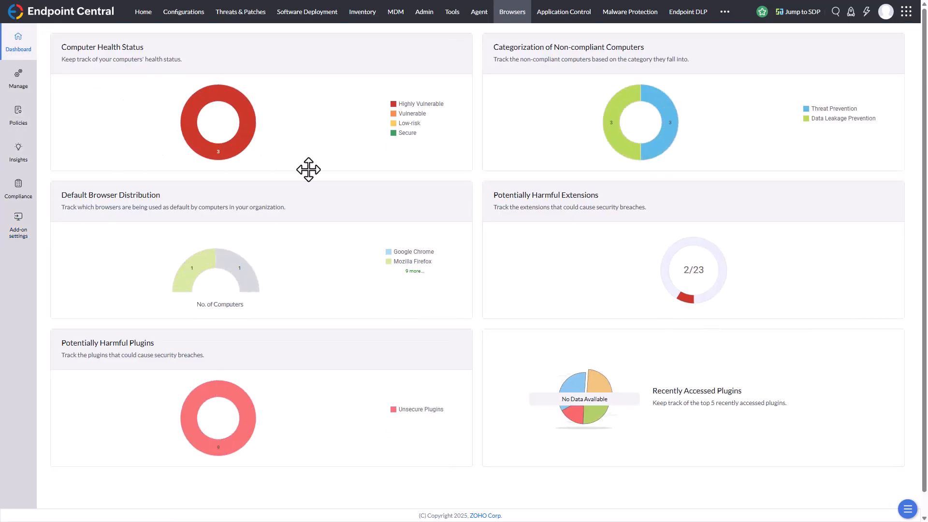